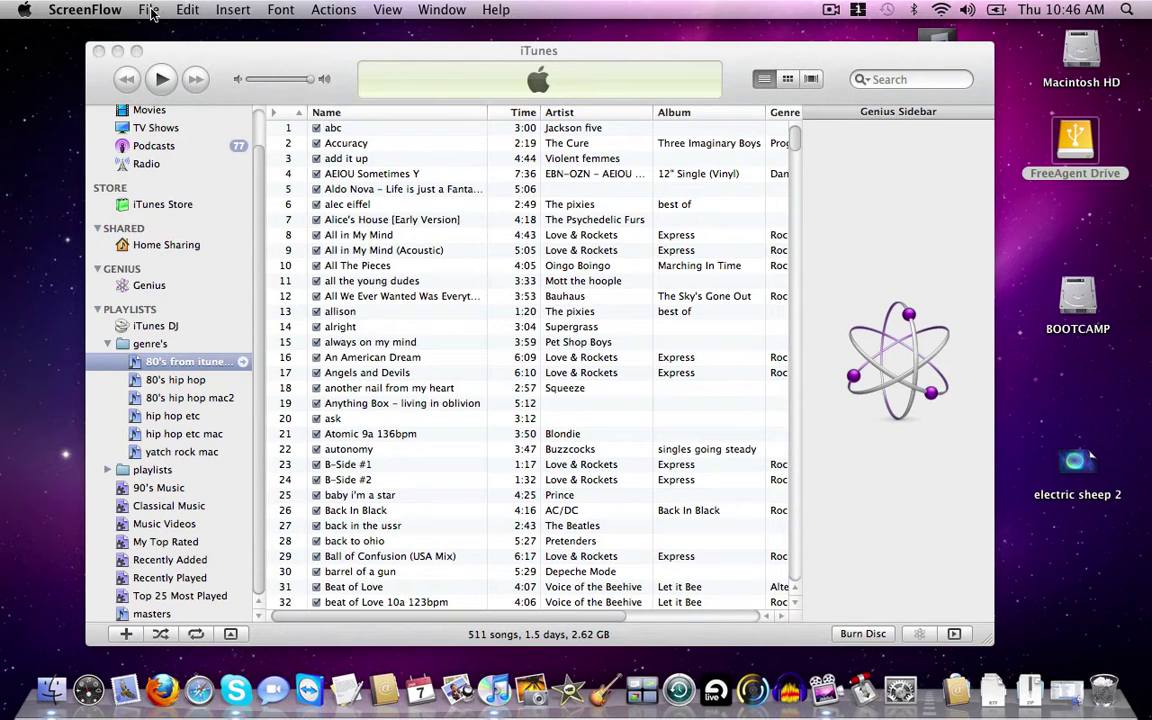
Switch to iTunes and look over the library commands for importing and exporting playlists
click(172, 50)
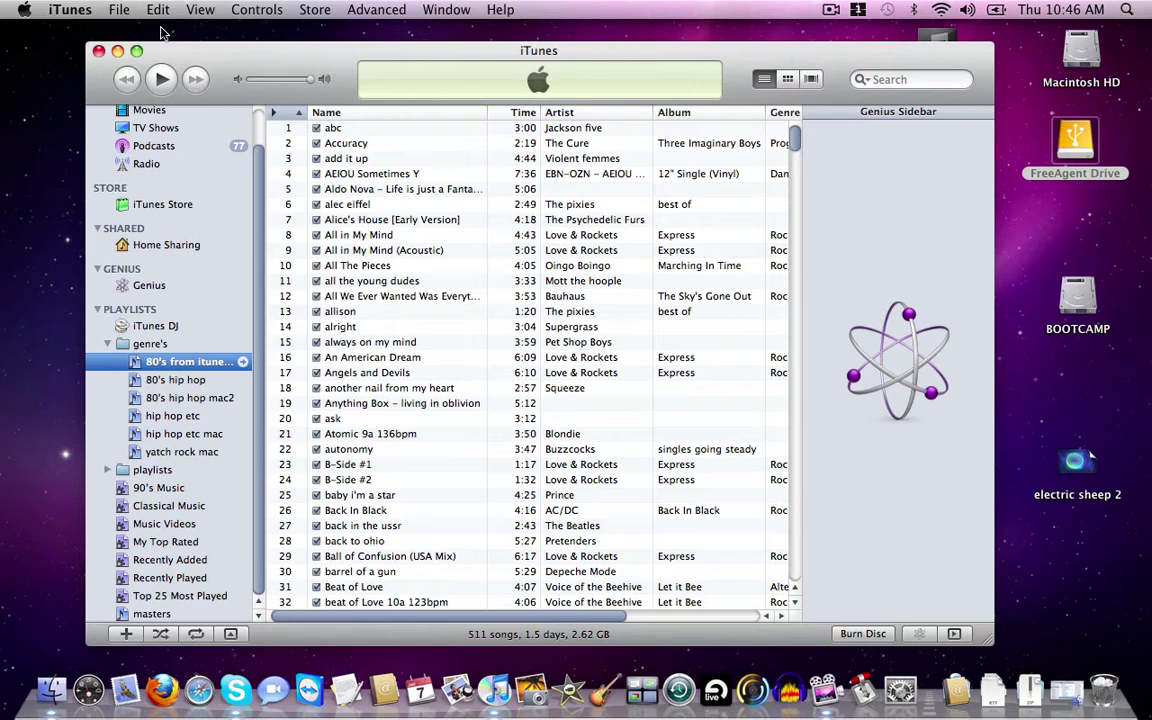
click(120, 12)
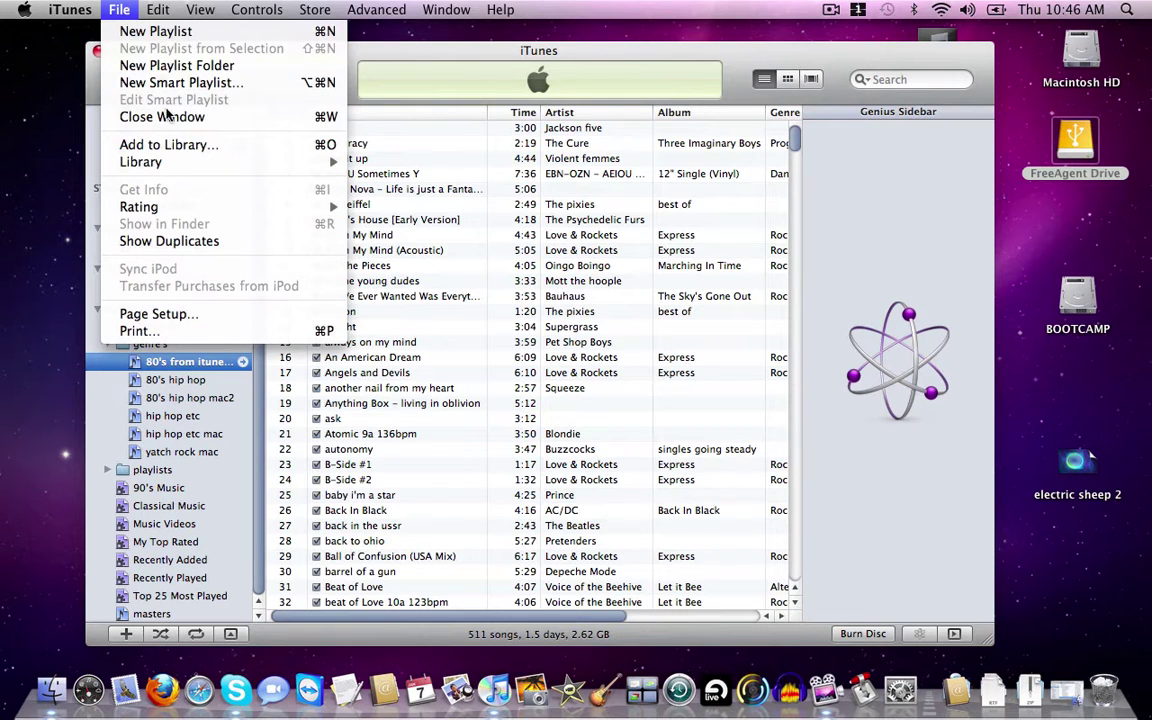
mouse_move(177, 168)
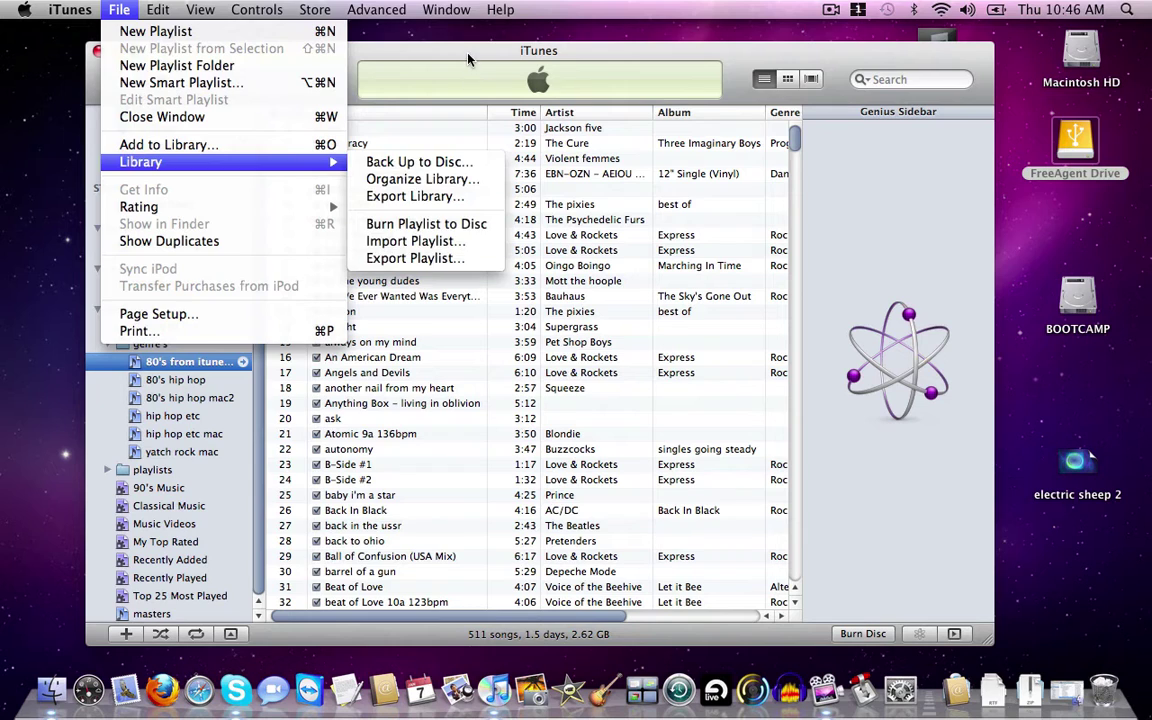
click(424, 56)
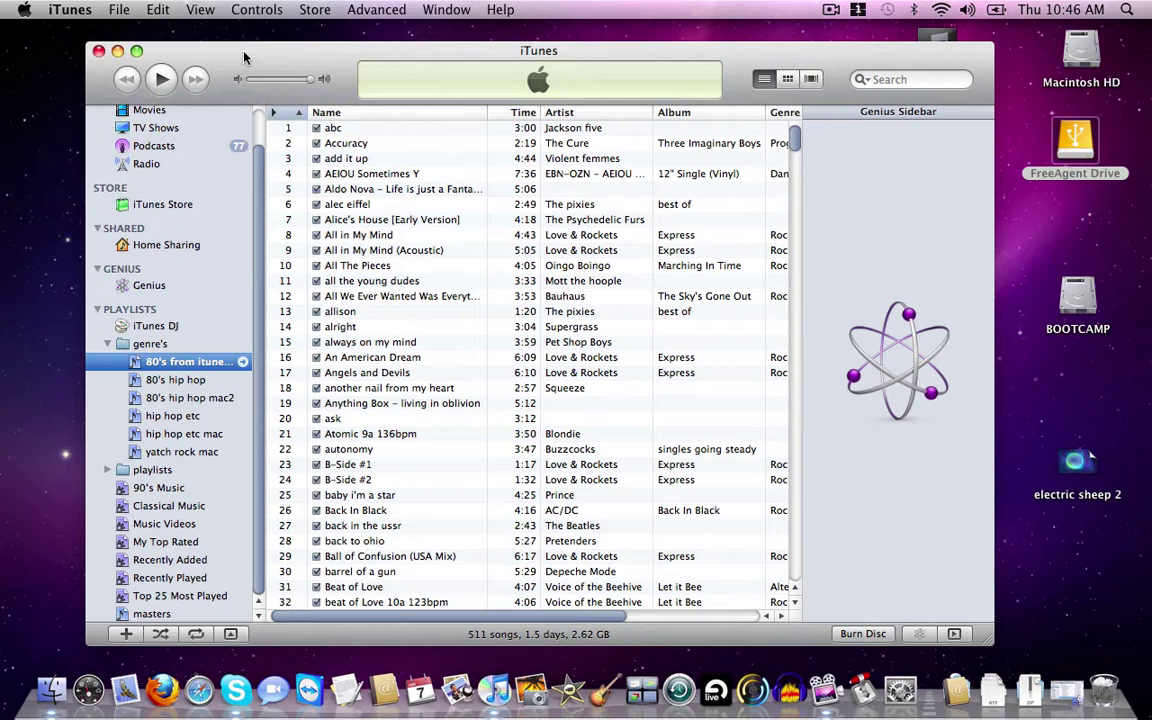
click(120, 9)
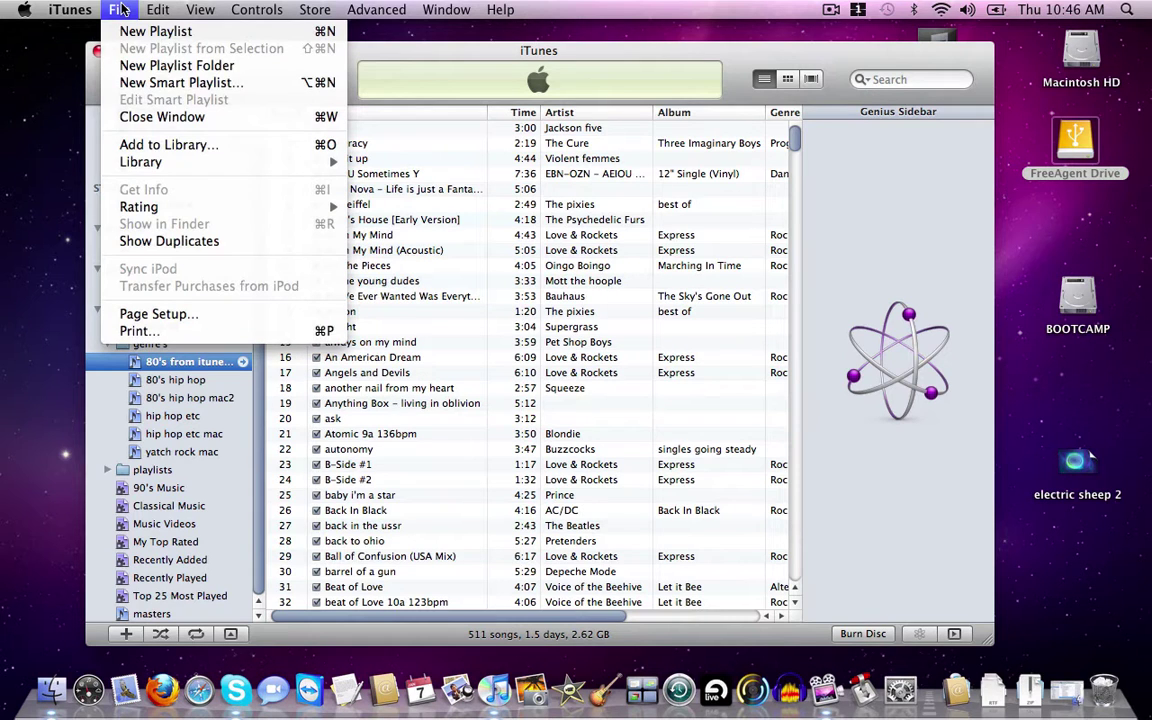
mouse_move(160, 158)
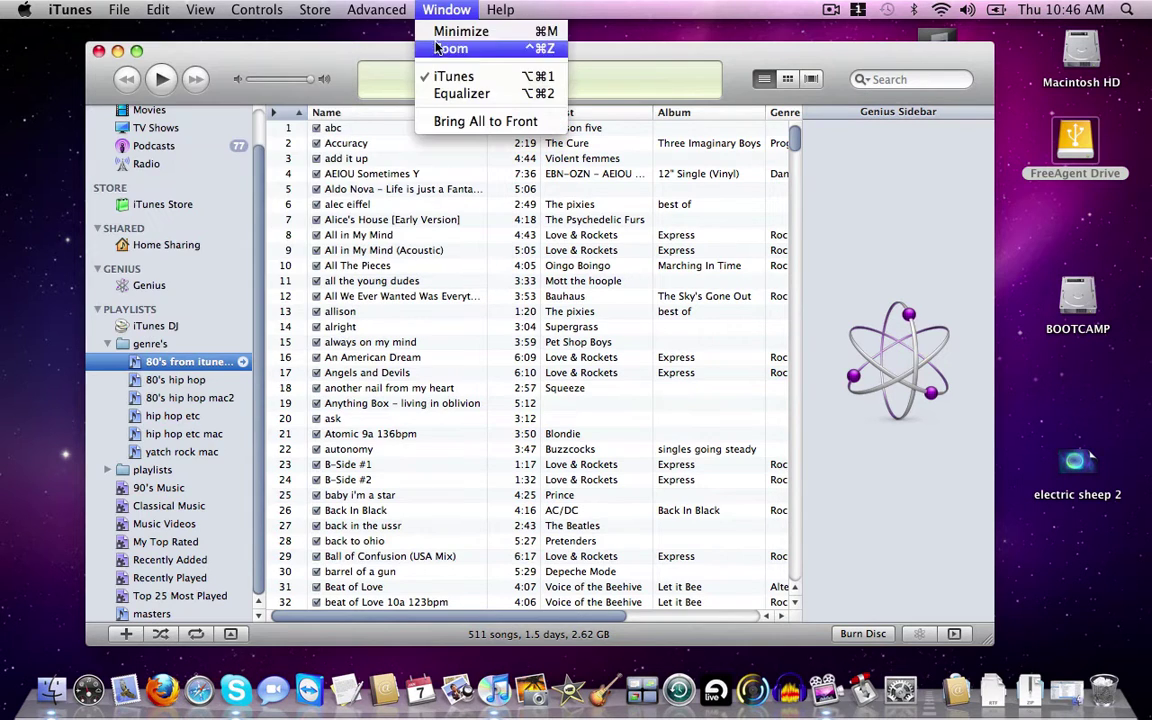
click(378, 61)
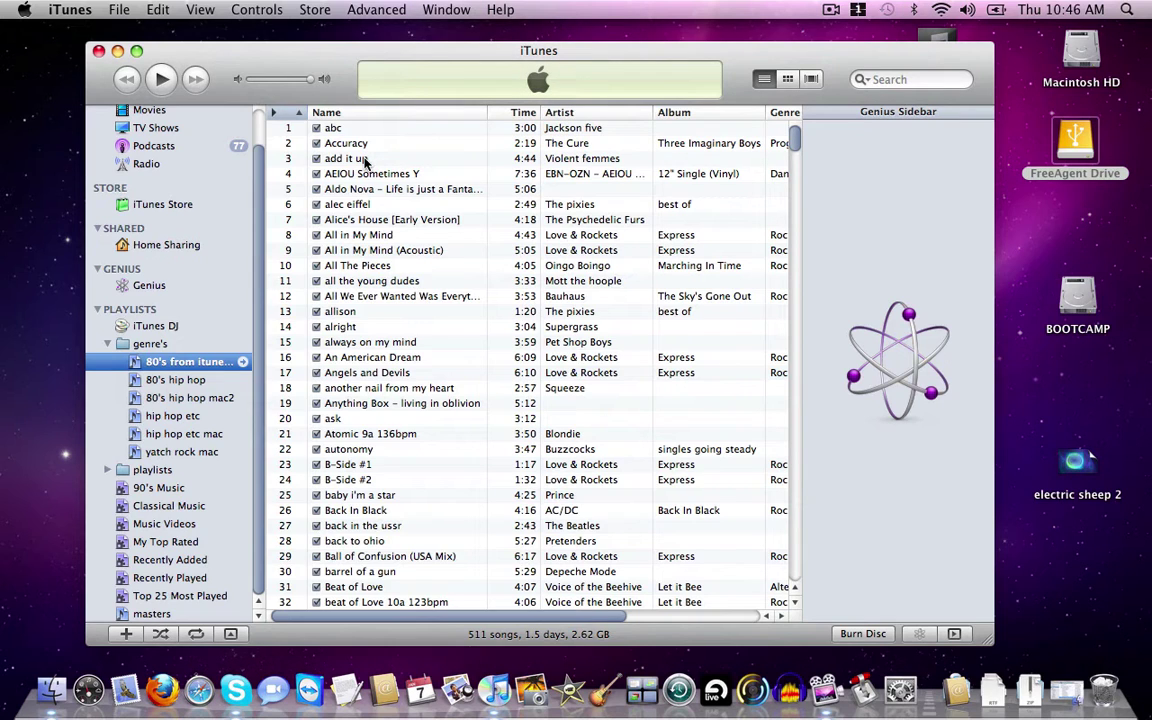
Switch to TextEdit, open 80's from itunes.m3u from the itunes & deckadance playlists folder on the FreeAgent Drive, and move its window aside
click(347, 690)
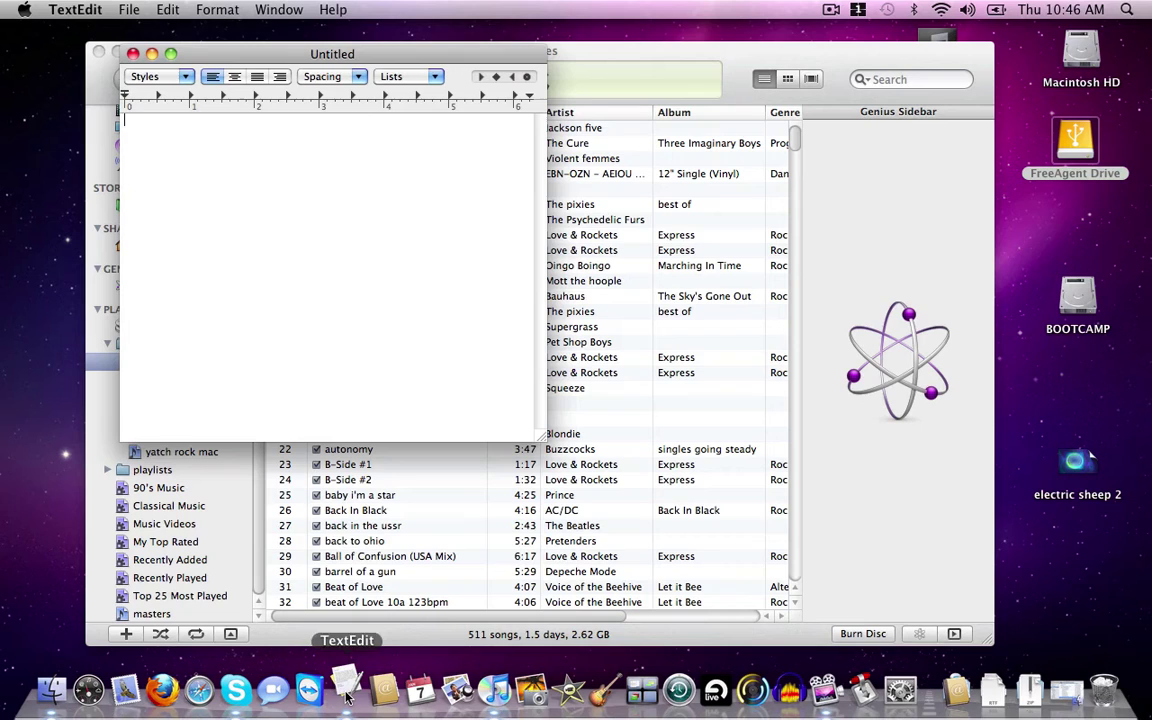
click(129, 12)
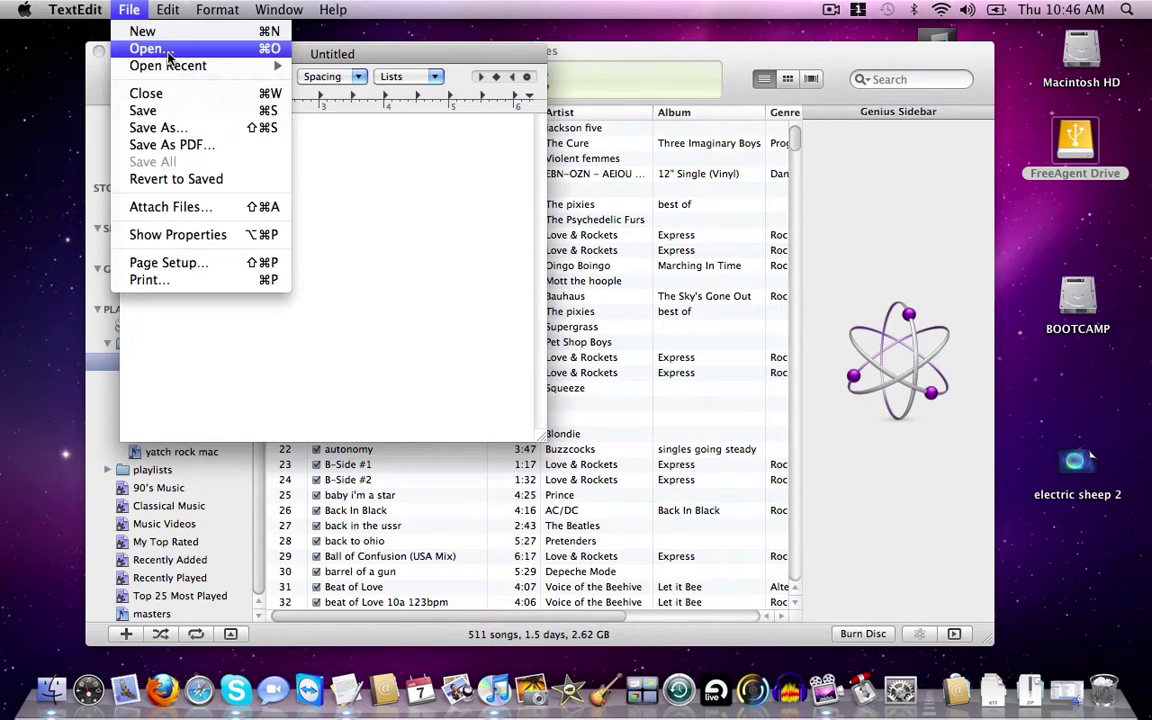
click(150, 48)
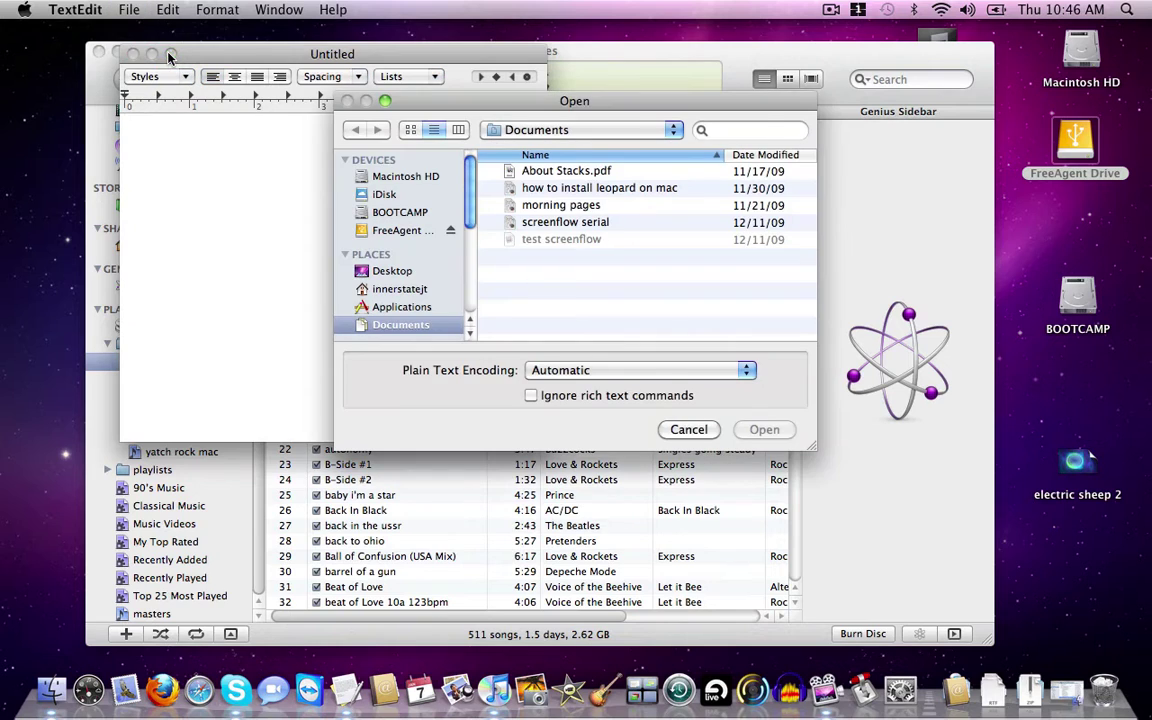
click(672, 131)
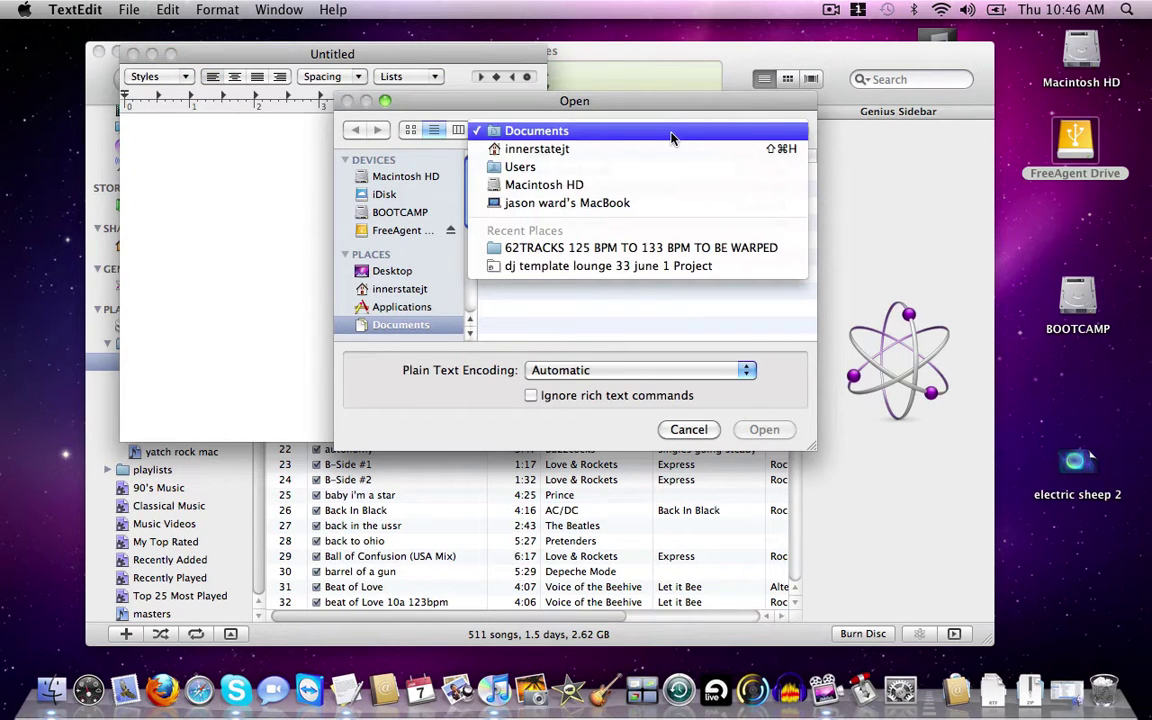
click(672, 137)
click(400, 230)
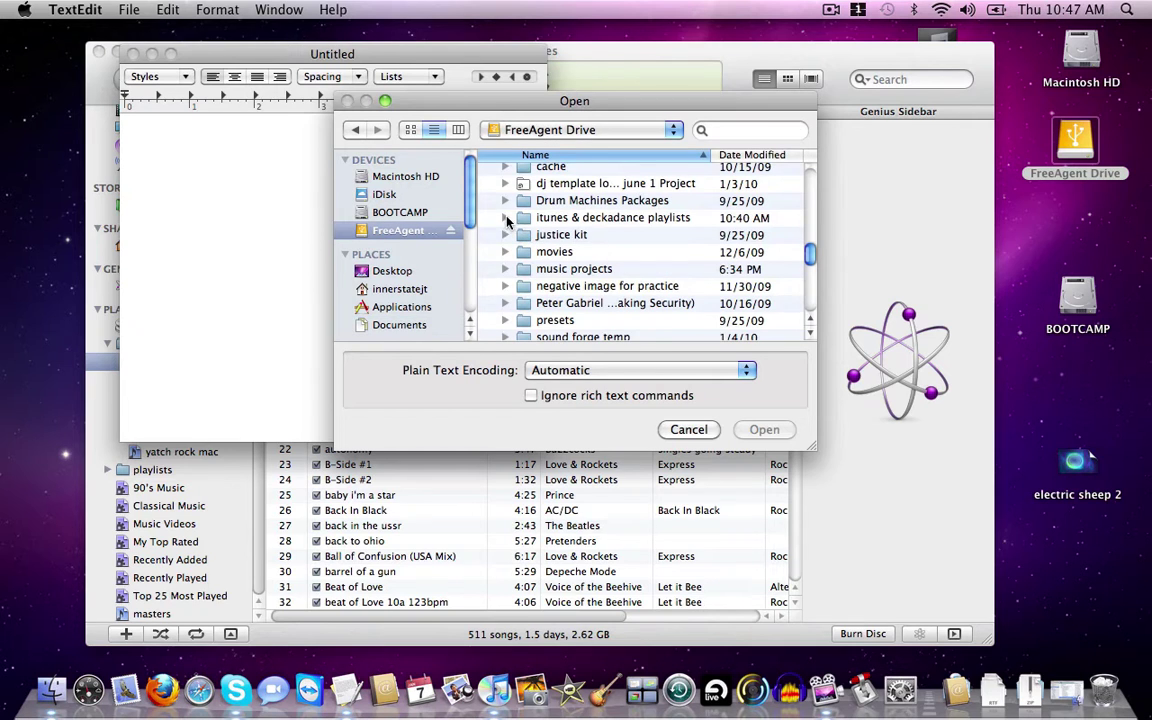
click(505, 218)
scroll(648, 260, down, 1)
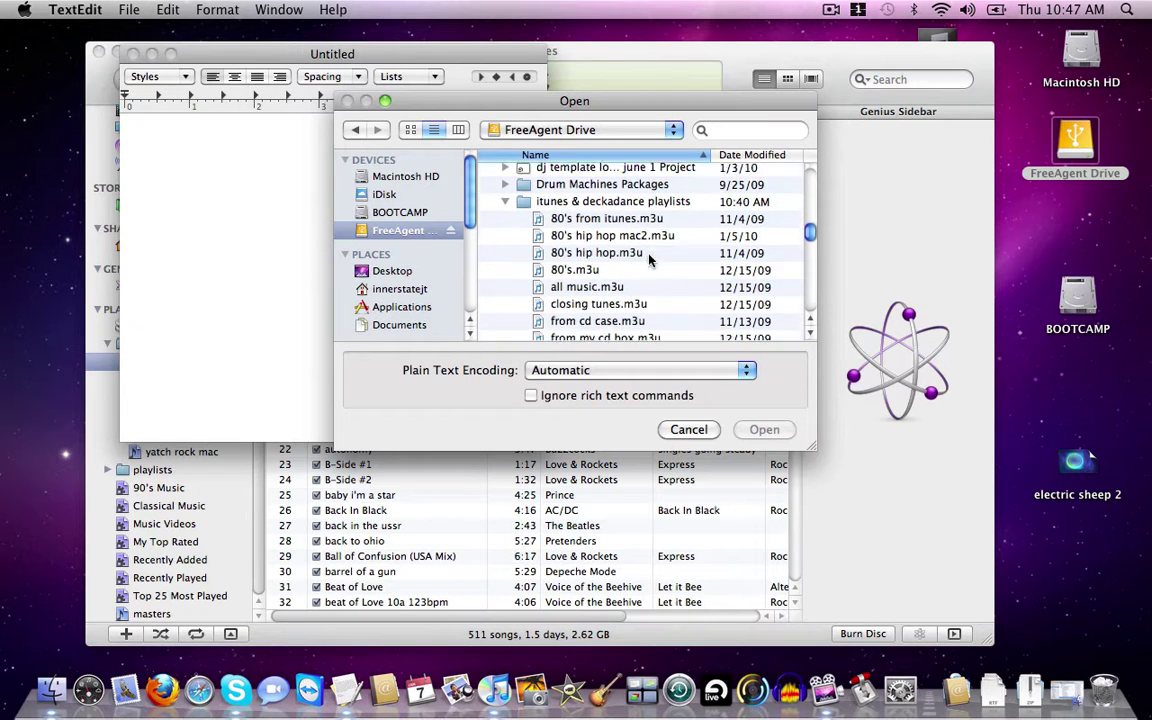
scroll(648, 258, down, 1)
scroll(620, 252, up, 1)
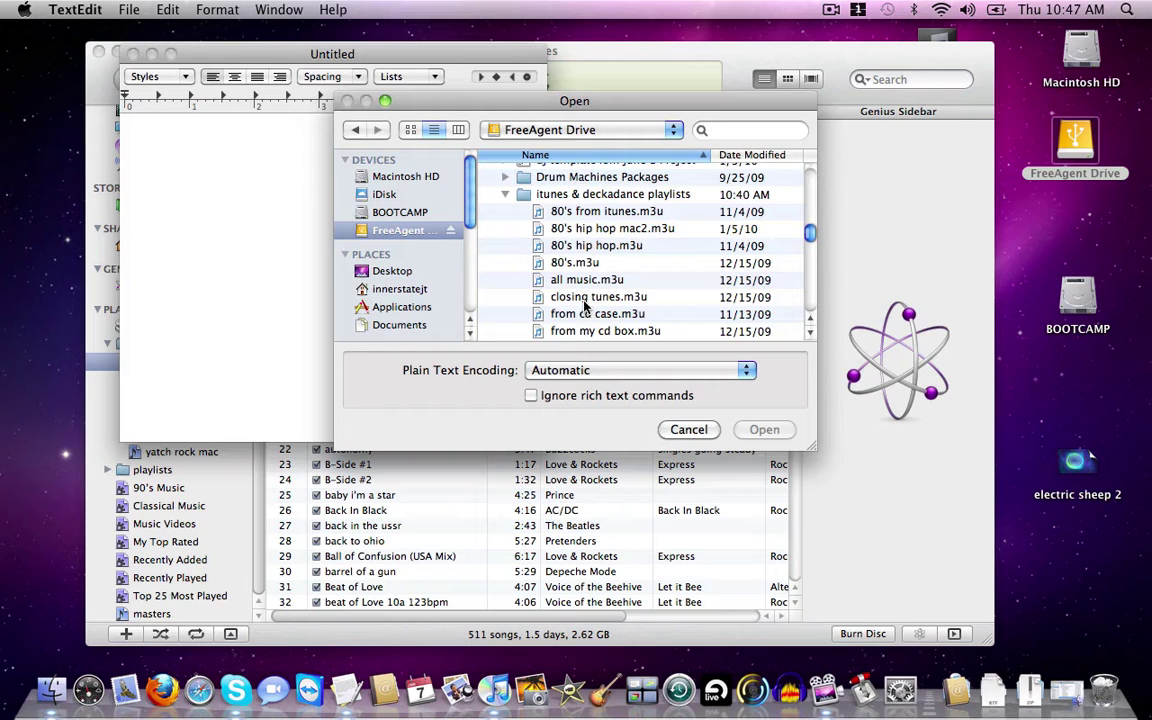
click(603, 214)
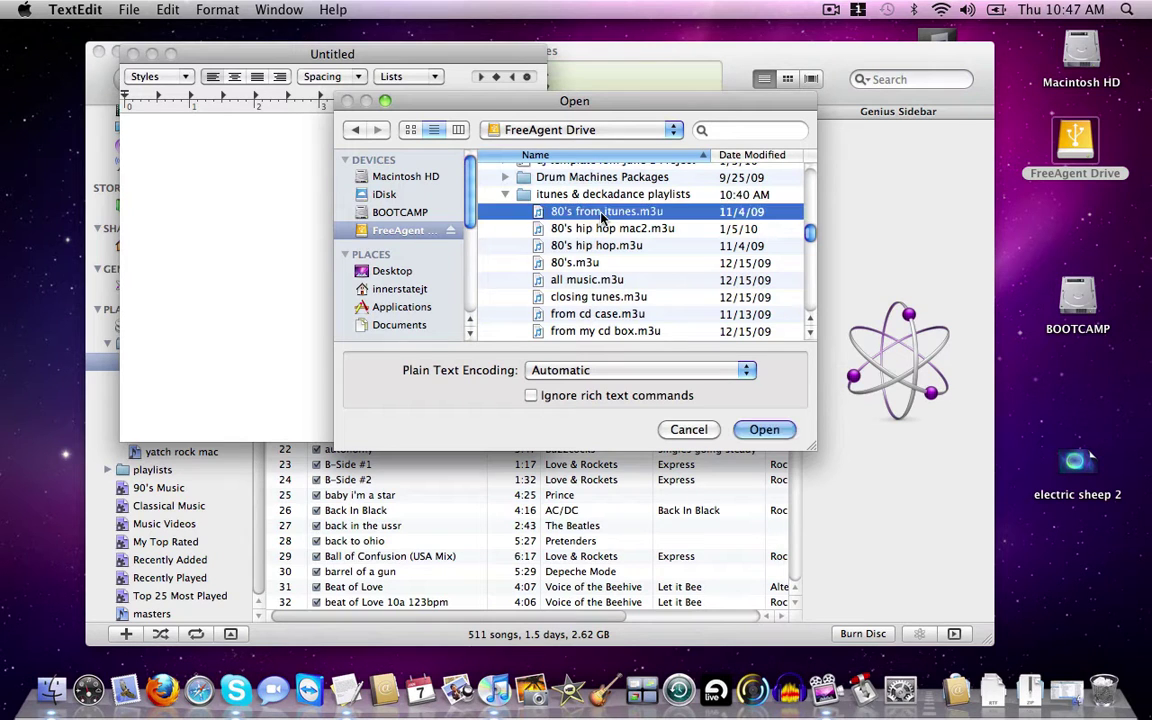
click(781, 432)
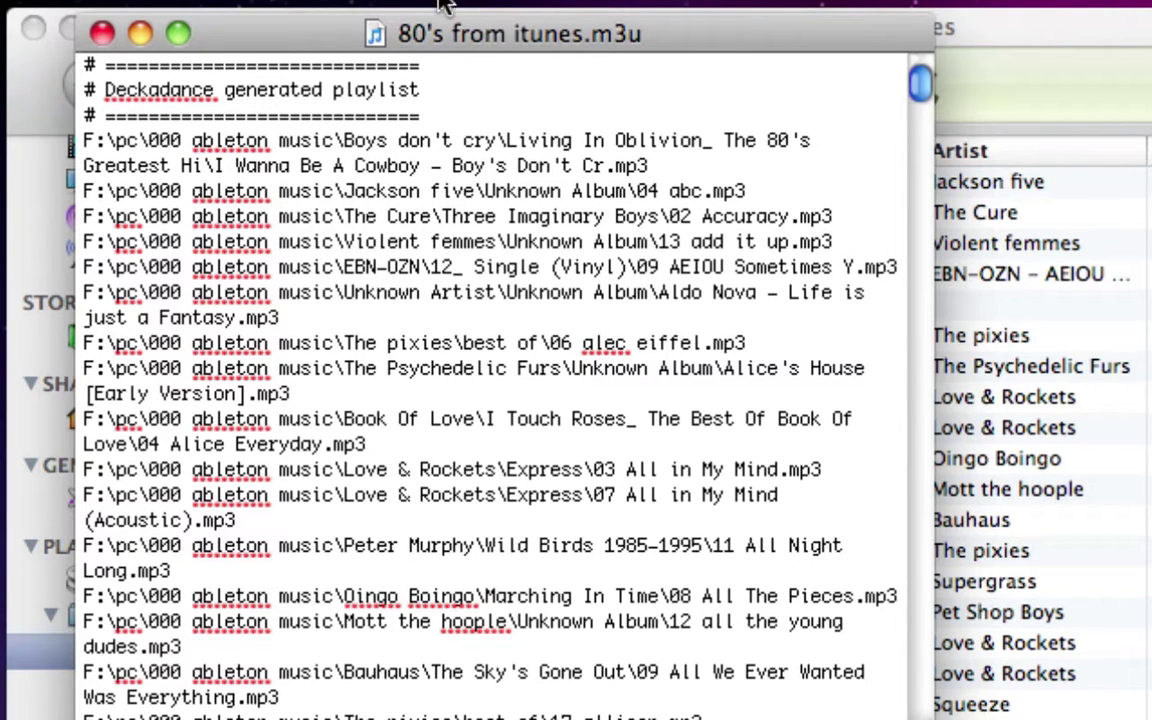
drag(455, 38, 367, 140)
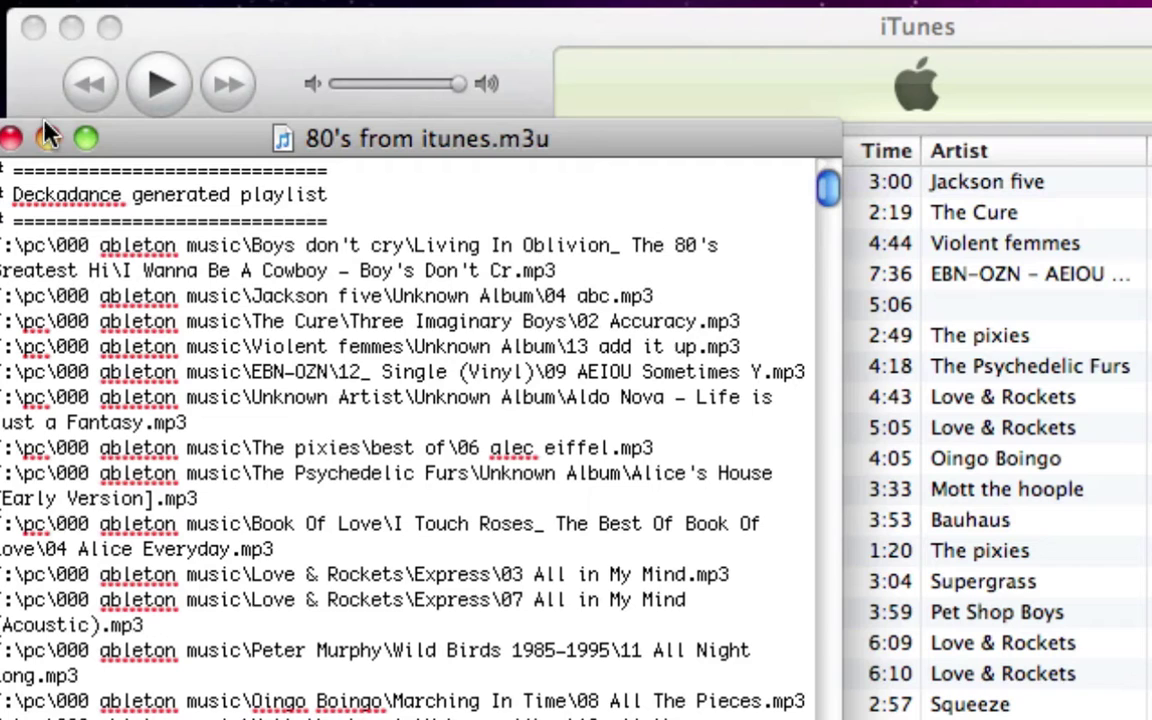
Open 80's from itunes mac.m3u from the mac playlists subfolder and place its window beside the first playlist
click(85, 0)
mouse_move(158, 60)
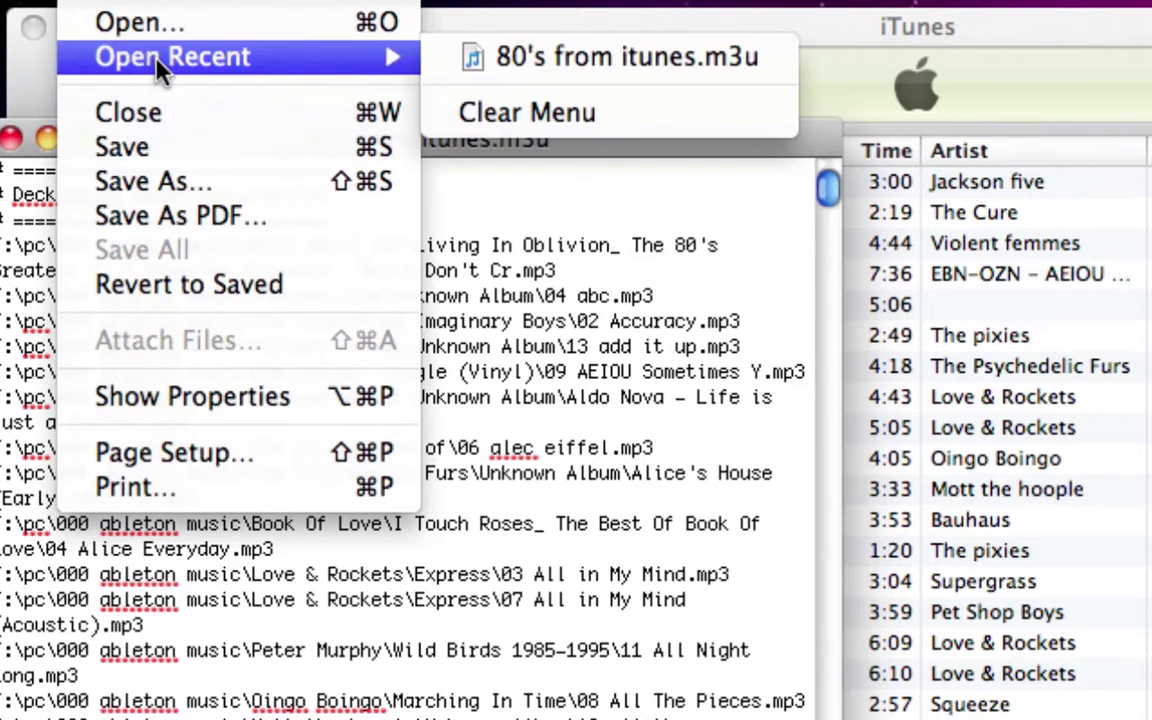
click(140, 24)
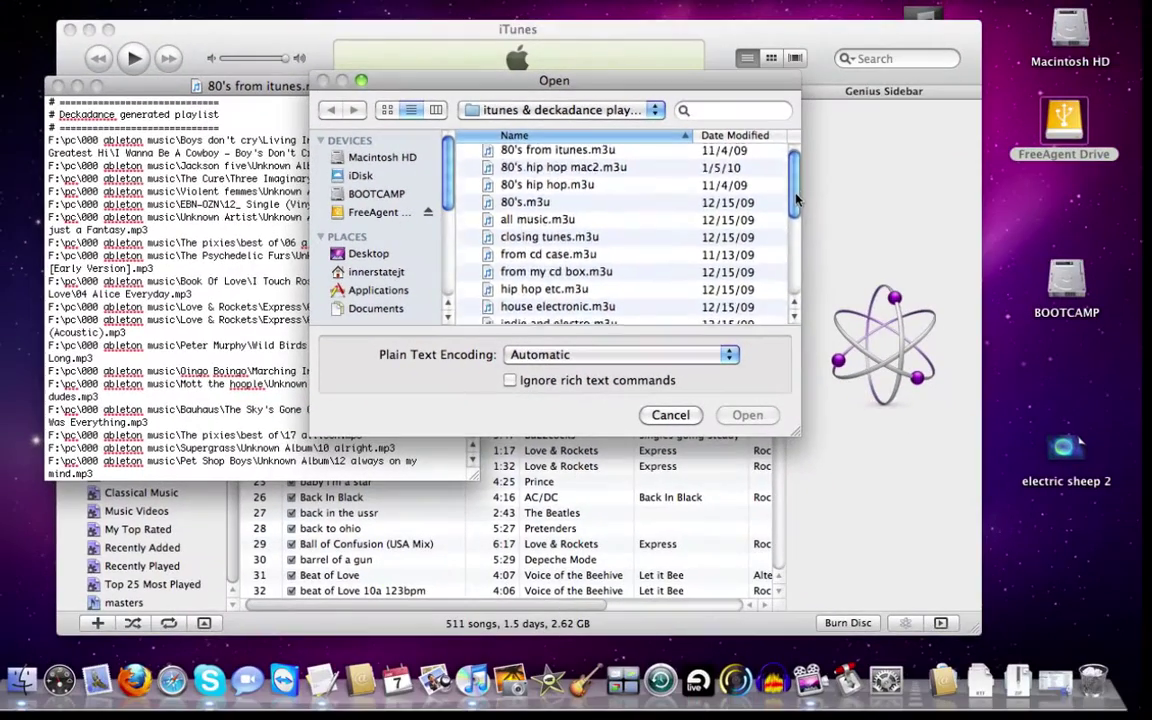
scroll(798, 265, down, 5)
scroll(798, 265, up, 1)
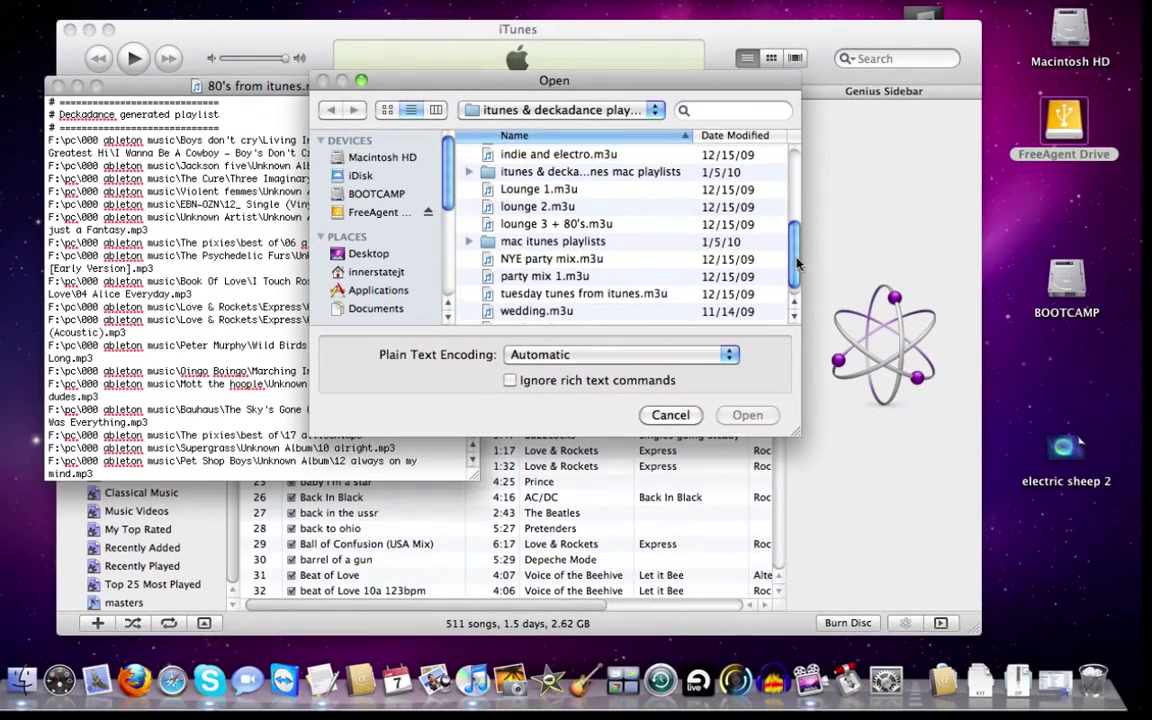
click(470, 174)
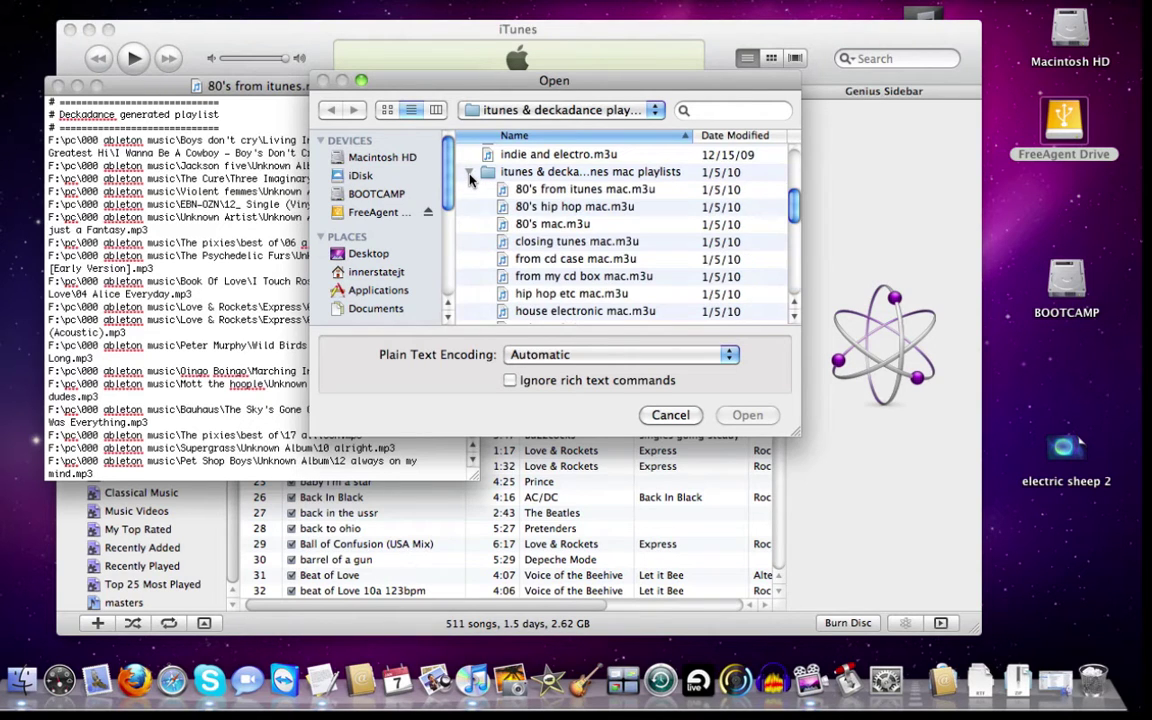
click(537, 190)
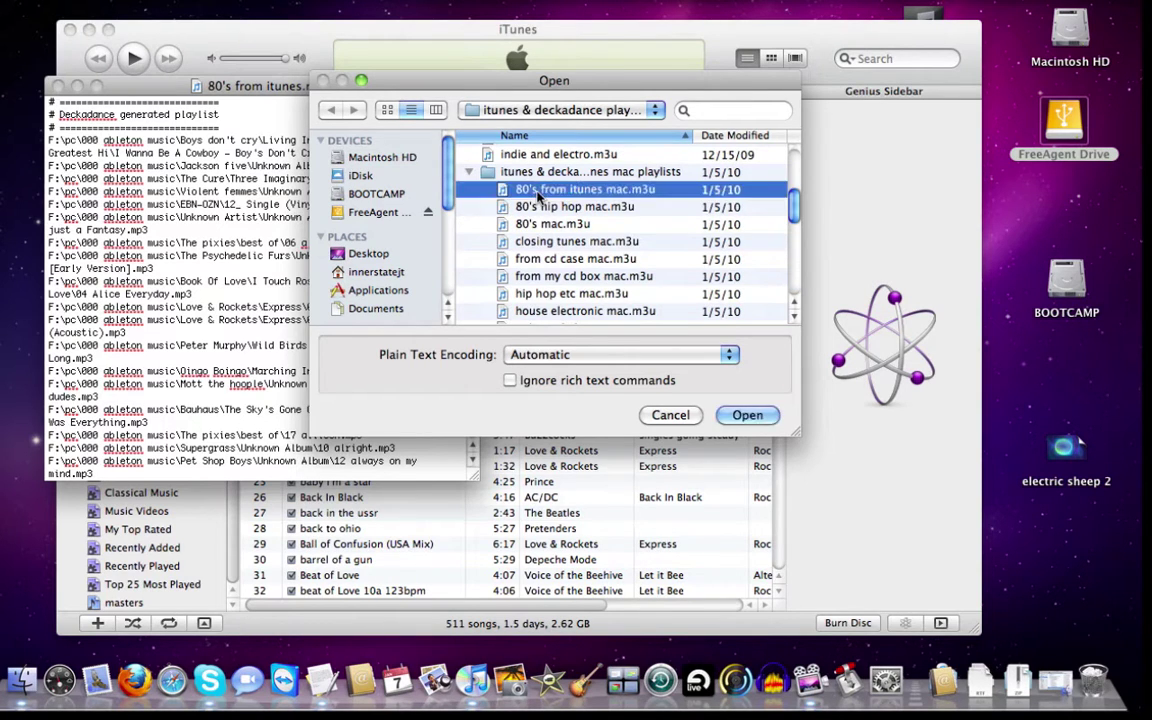
click(748, 414)
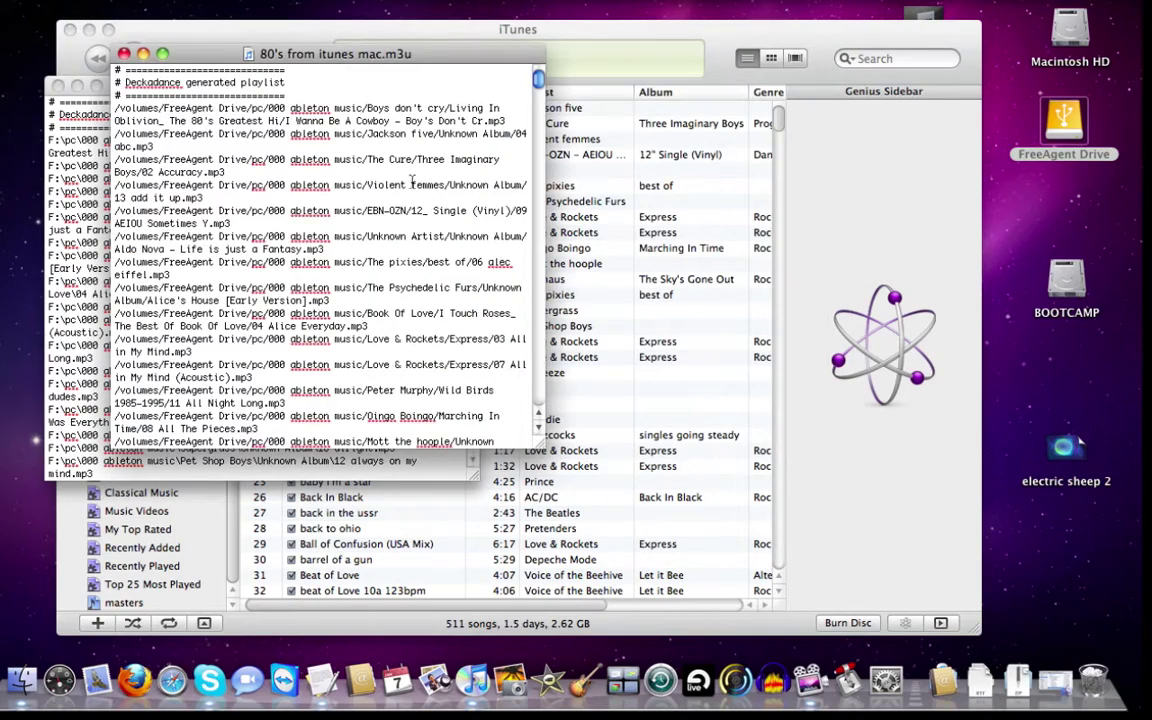
drag(372, 57, 800, 77)
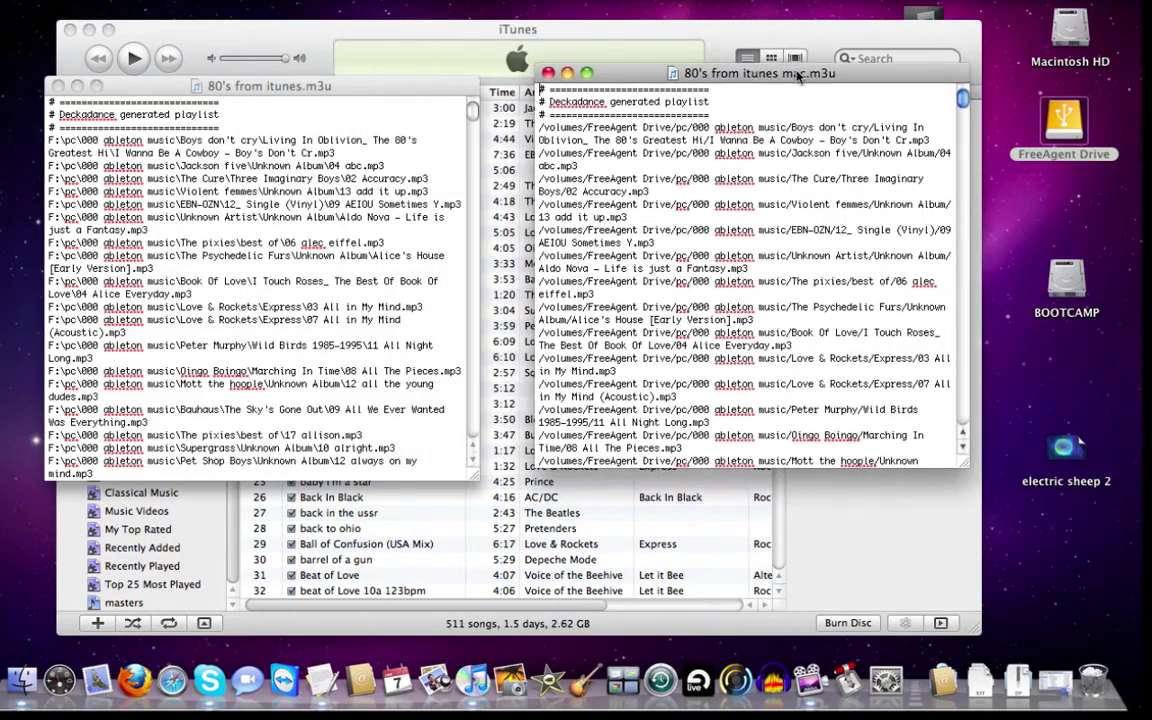
Highlight the first track's path prefix in both playlists, F:\pc\000 ableton music\ and /volumes/FreeAgent Drive/pc/000 ableton music/, to compare the formats
click(177, 148)
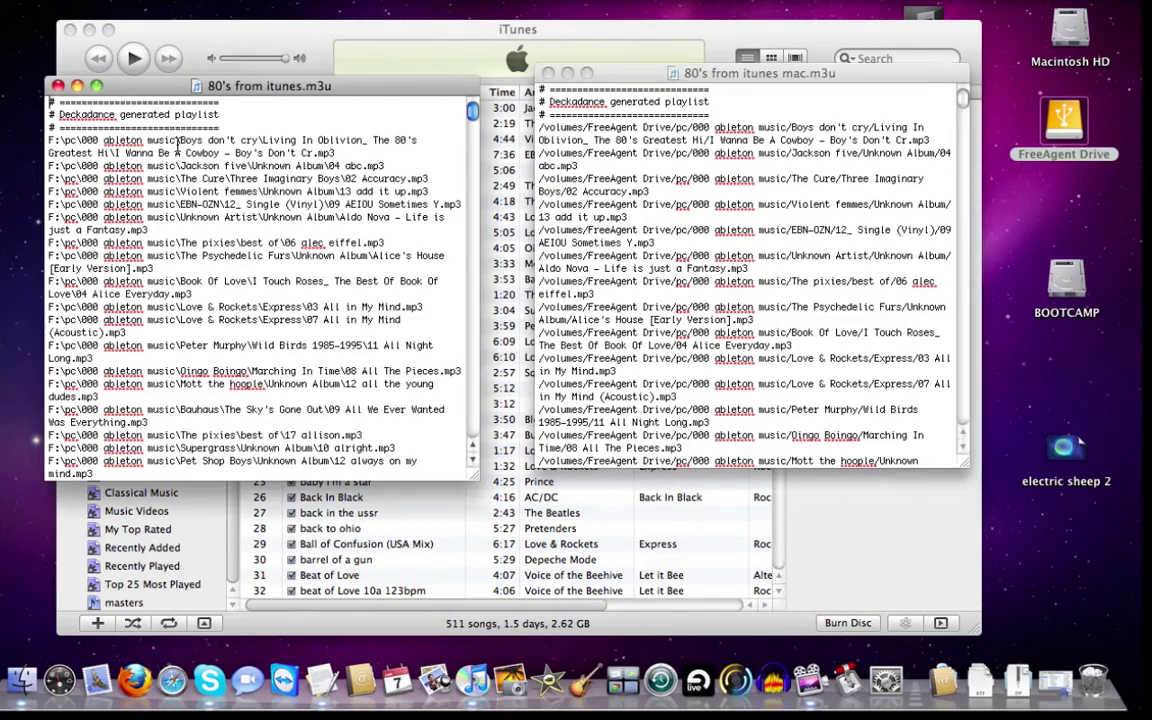
drag(179, 142, 47, 153)
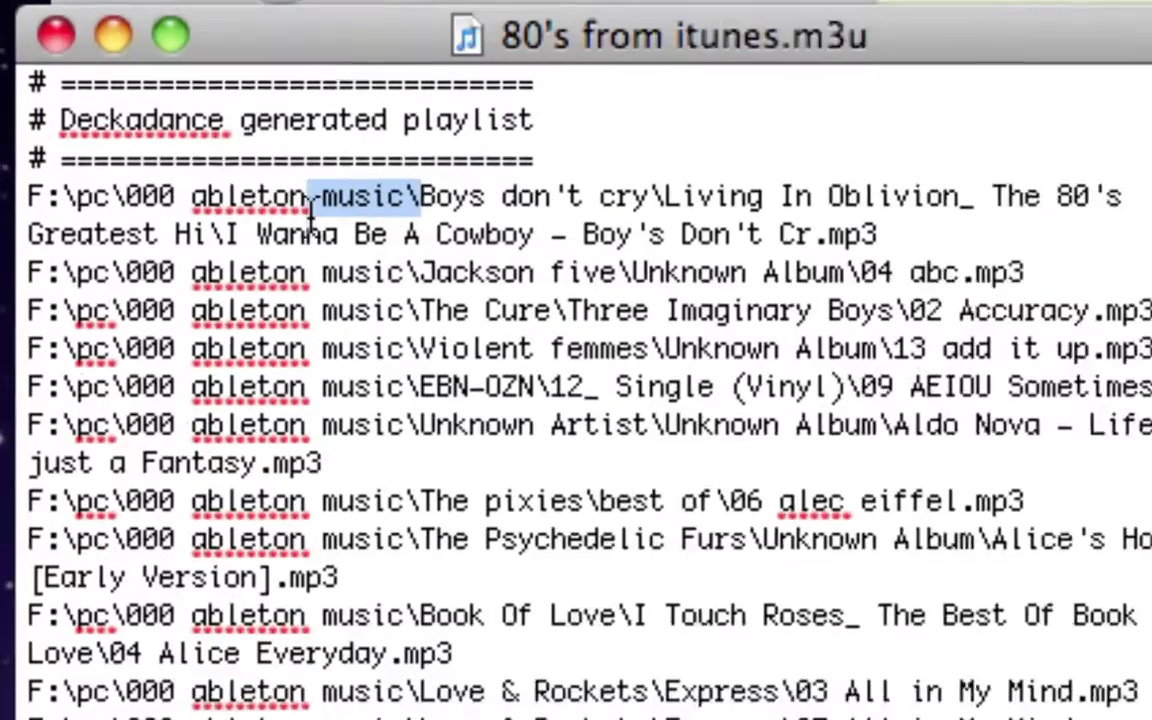
drag(1150, 200, 3, 218)
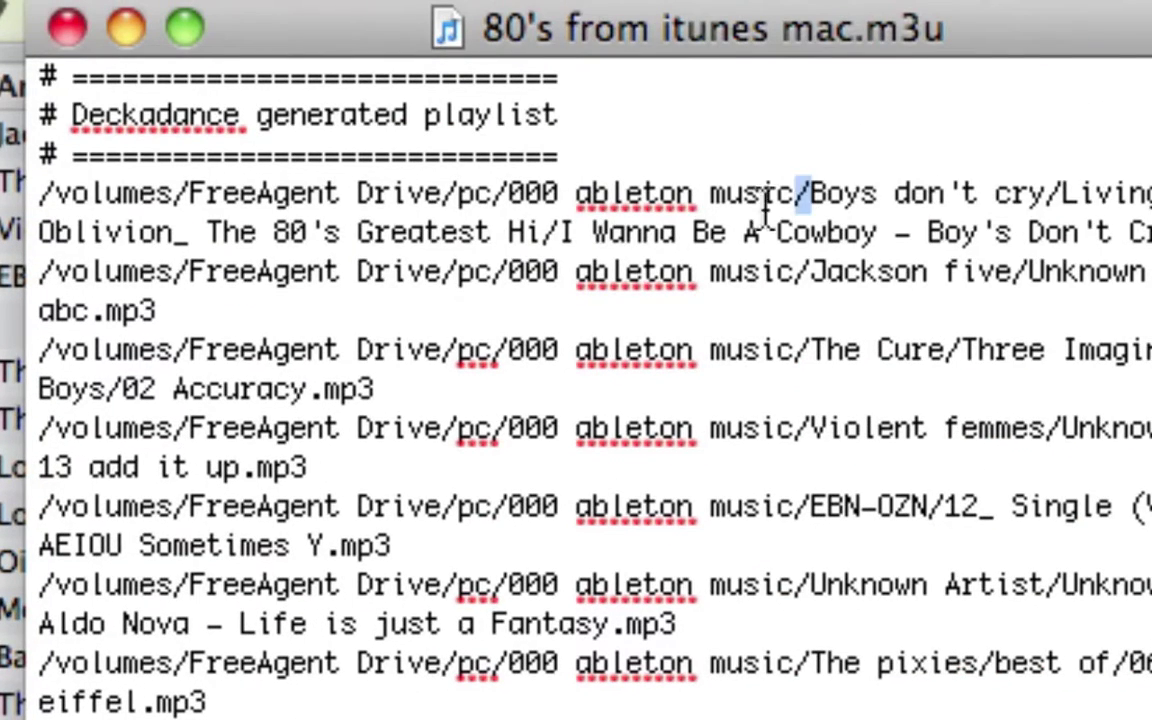
drag(766, 212, 25, 210)
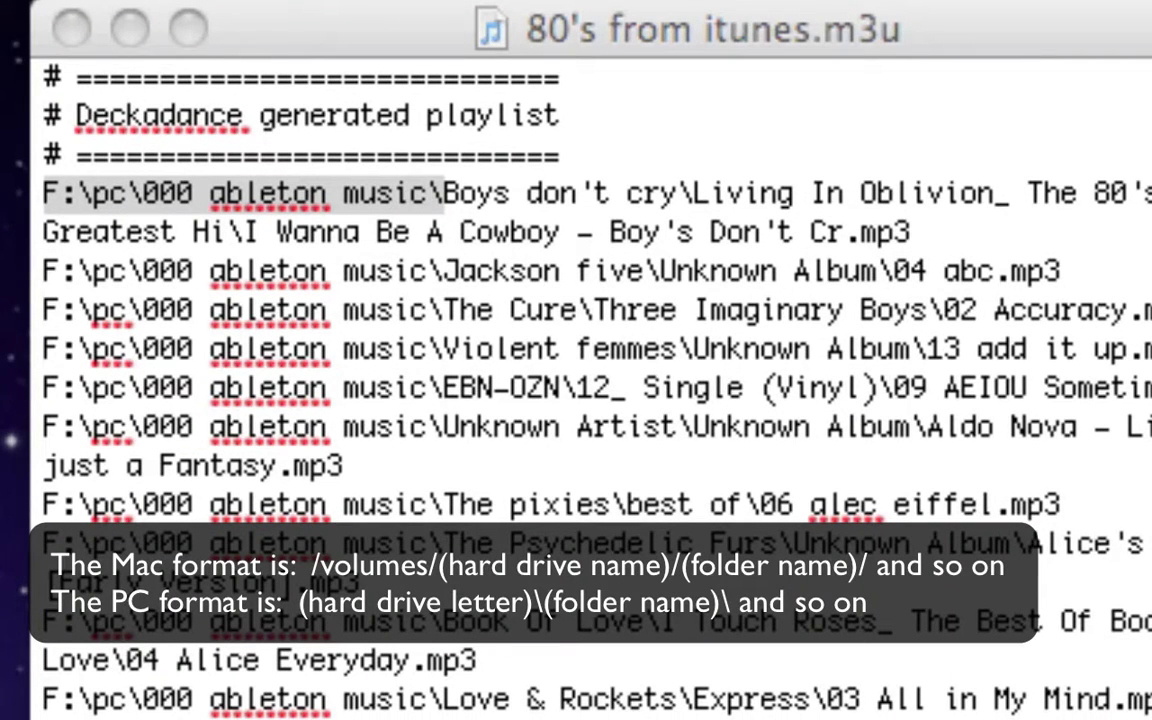
Highlight the backslash before "Living" in the PC playlist's first path and the leading forward slash in the Mac playlist's first path
click(697, 200)
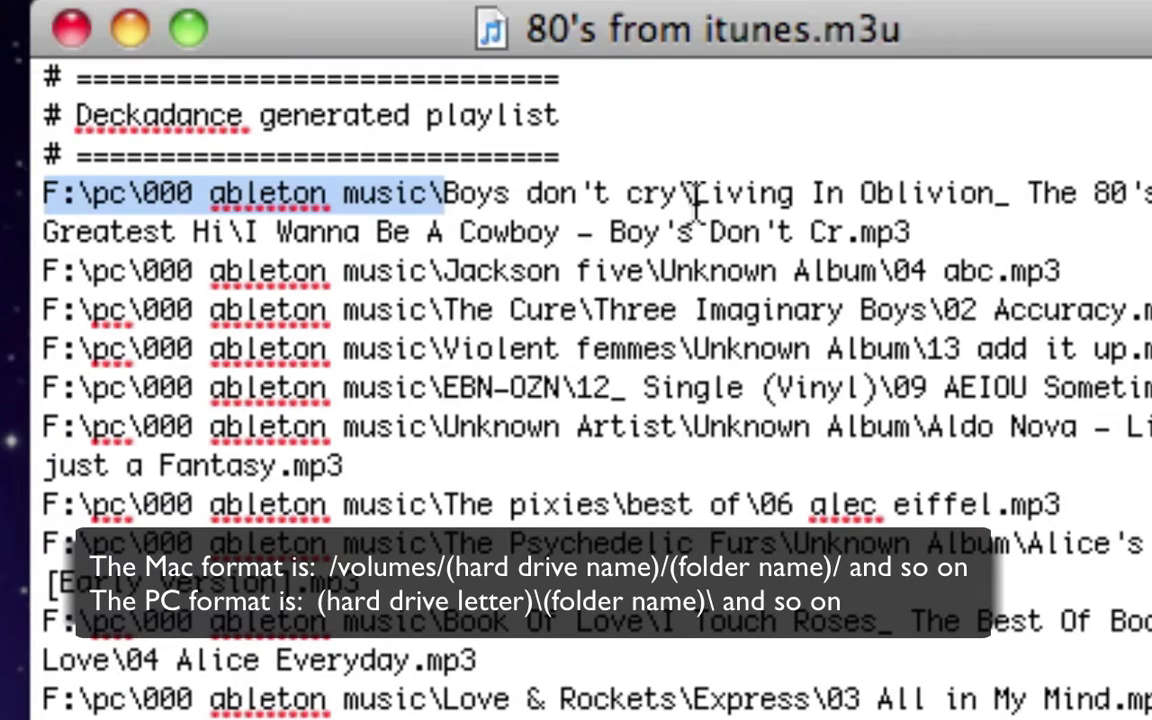
drag(697, 200, 681, 202)
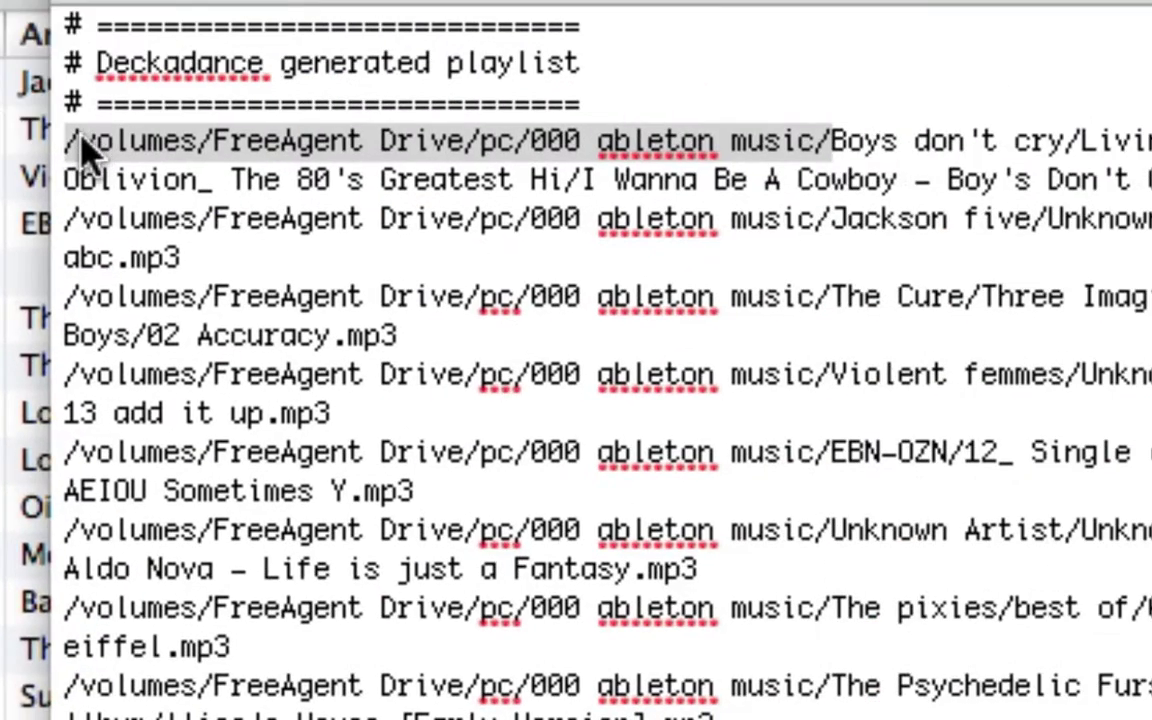
click(82, 150)
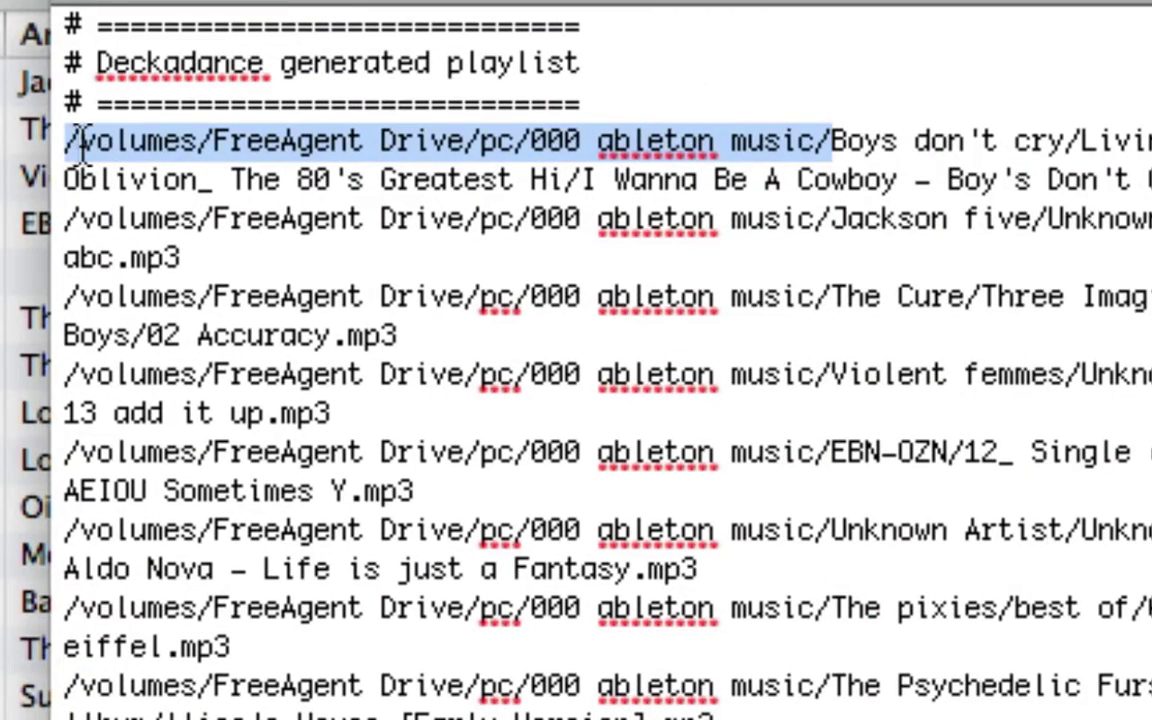
drag(82, 150, 45, 150)
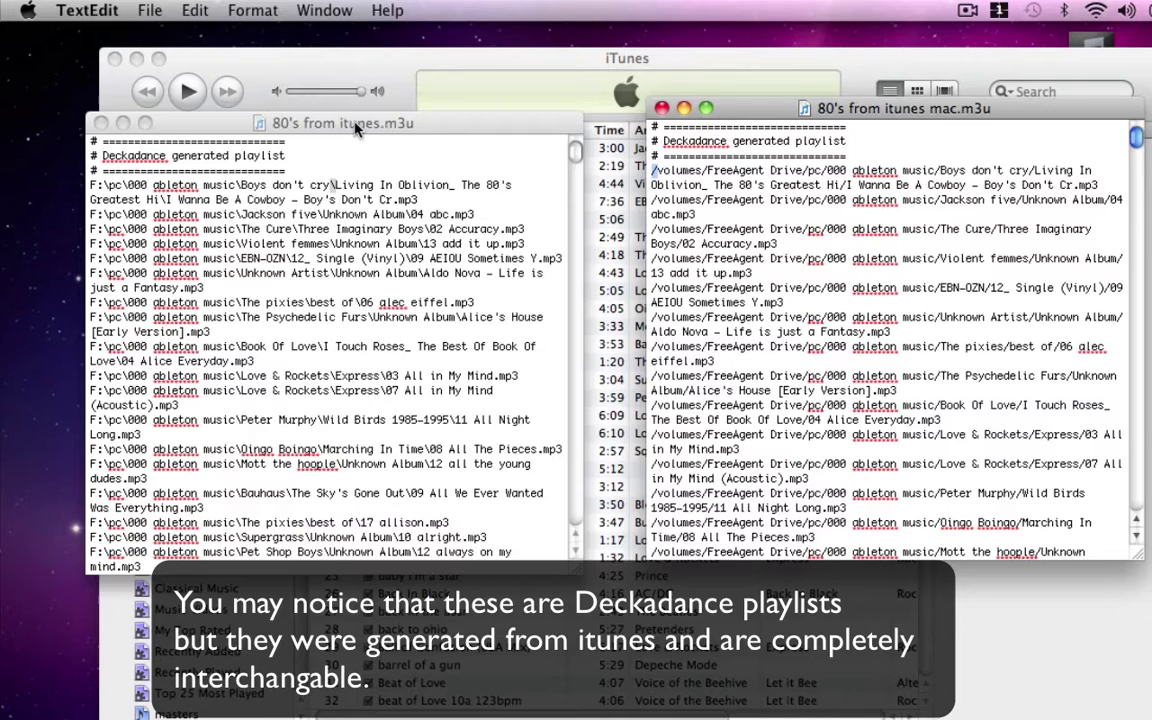
Bring the PC playlist 80's from itunes.m3u to the front and open the find and replace dialog
click(357, 125)
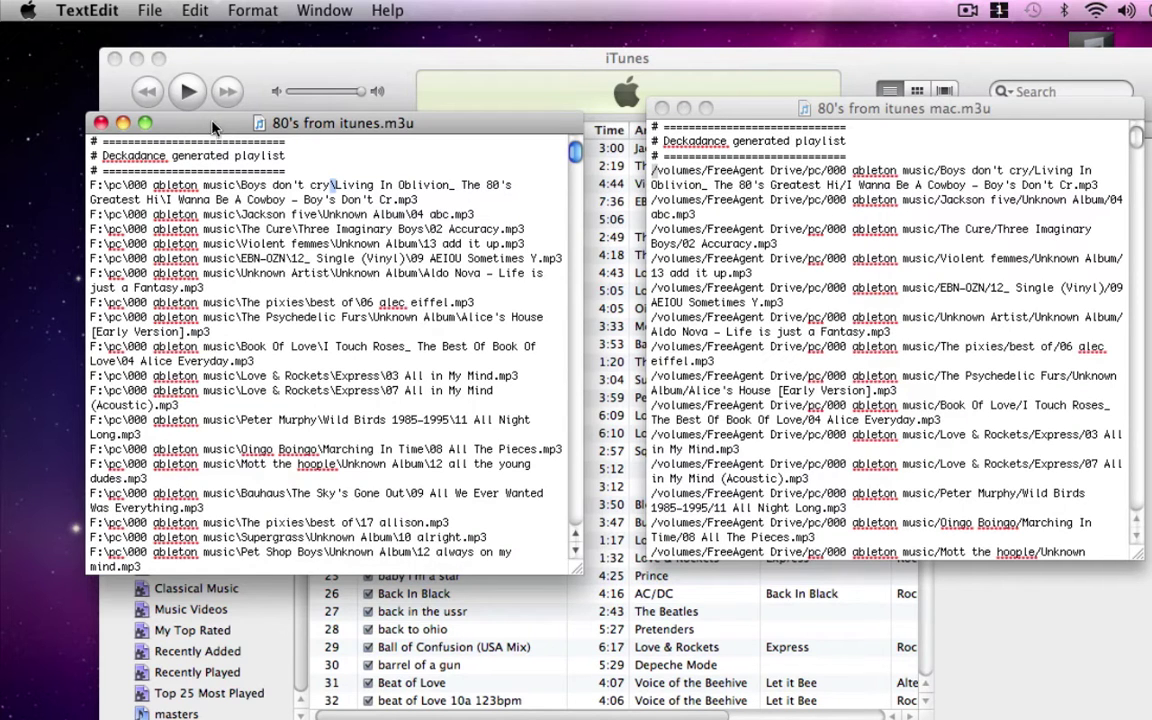
click(140, 11)
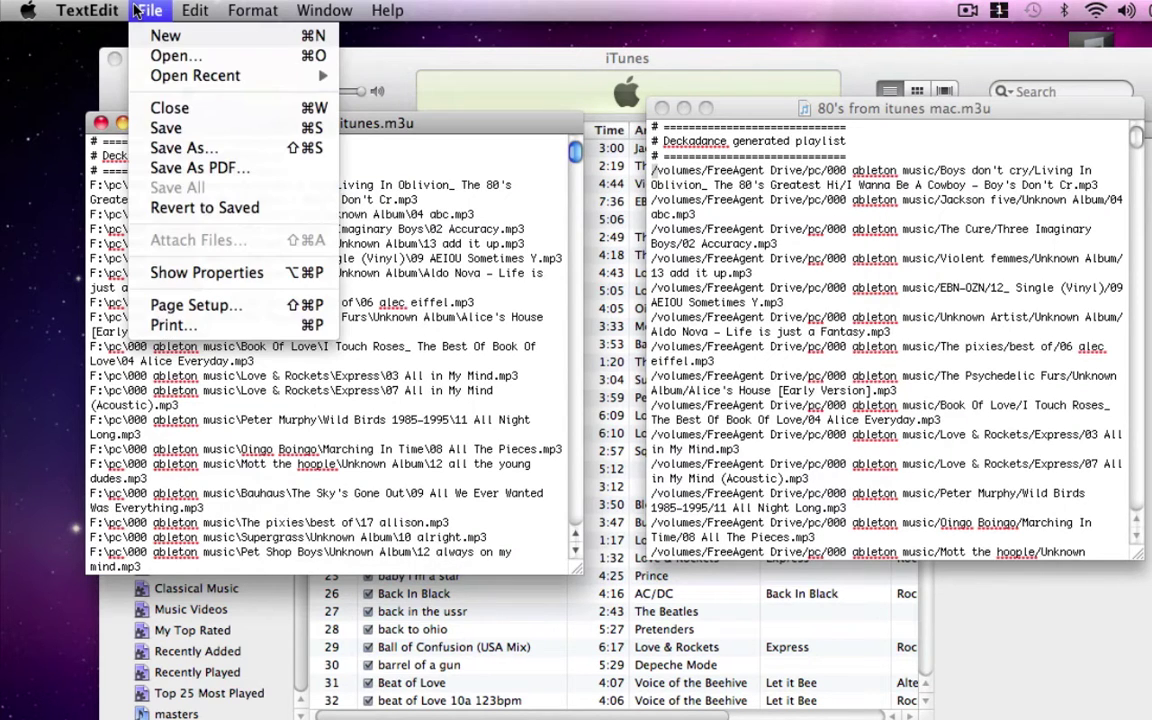
mouse_move(205, 12)
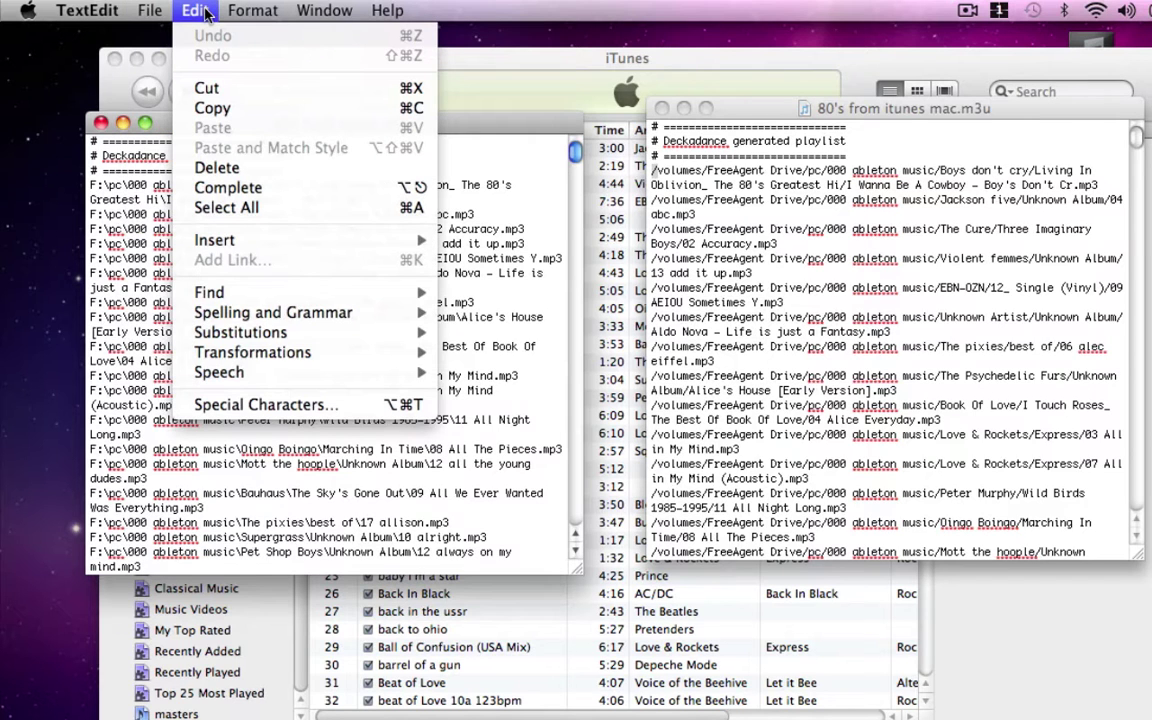
mouse_move(214, 293)
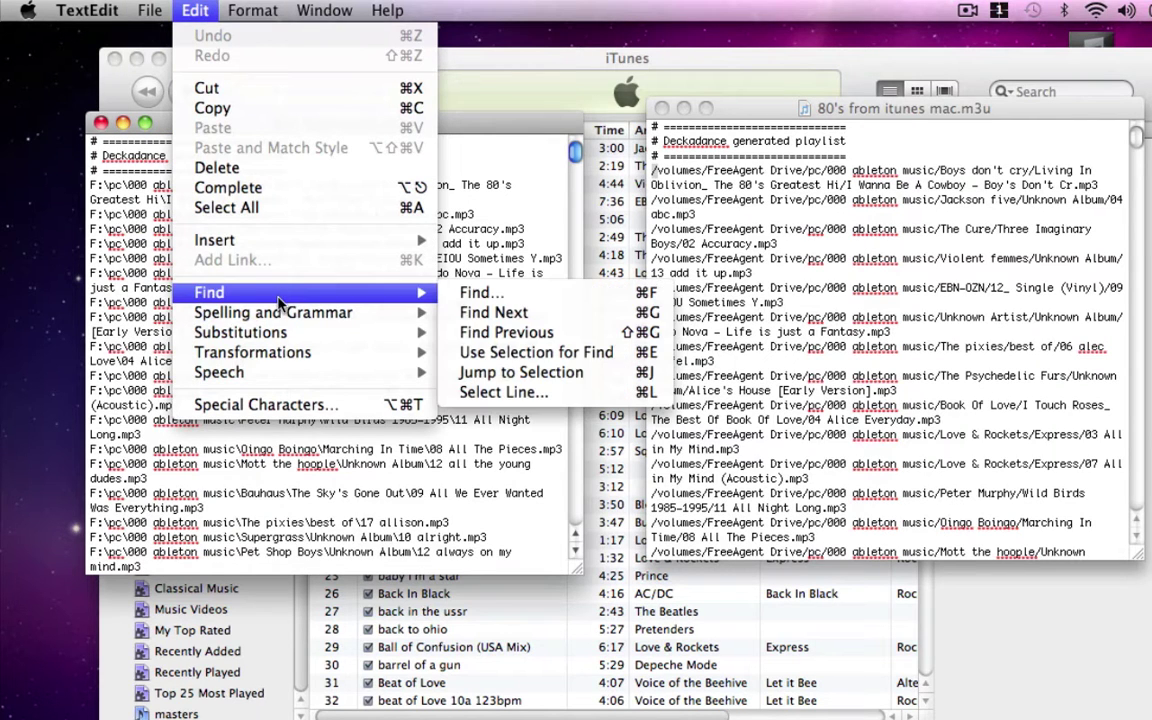
click(492, 296)
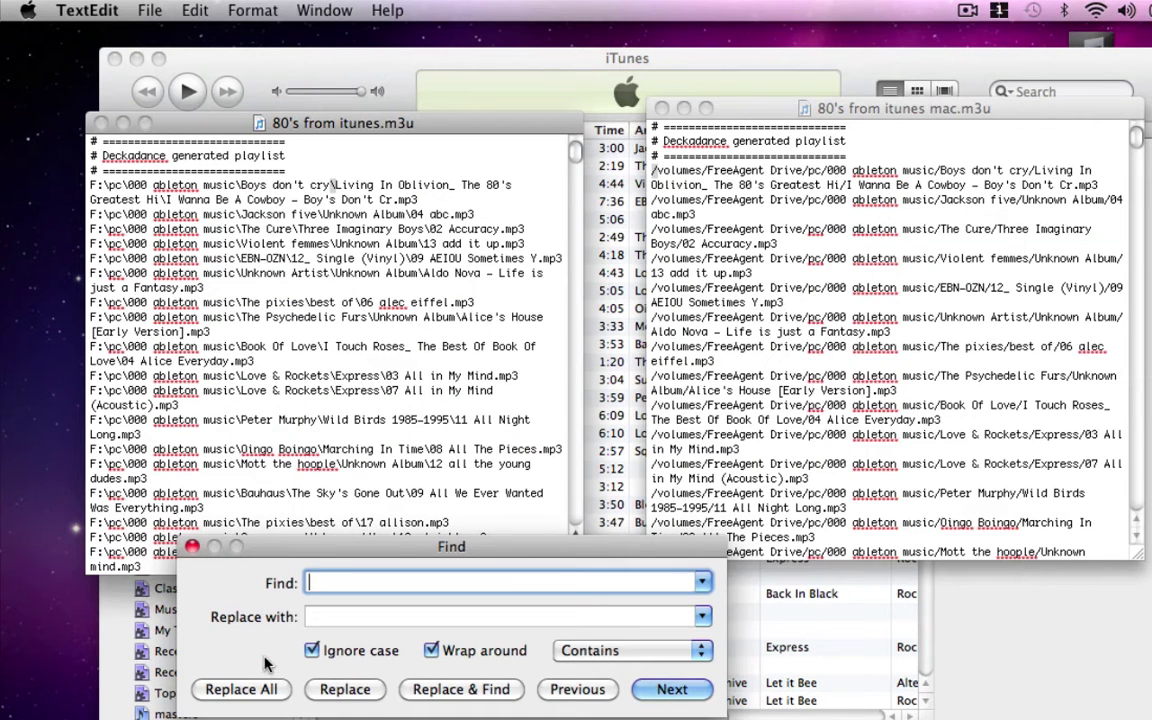
Copy the prefix F:\pc\000 ableton music\ from the PC playlist's first track path and paste it as the search text
click(262, 205)
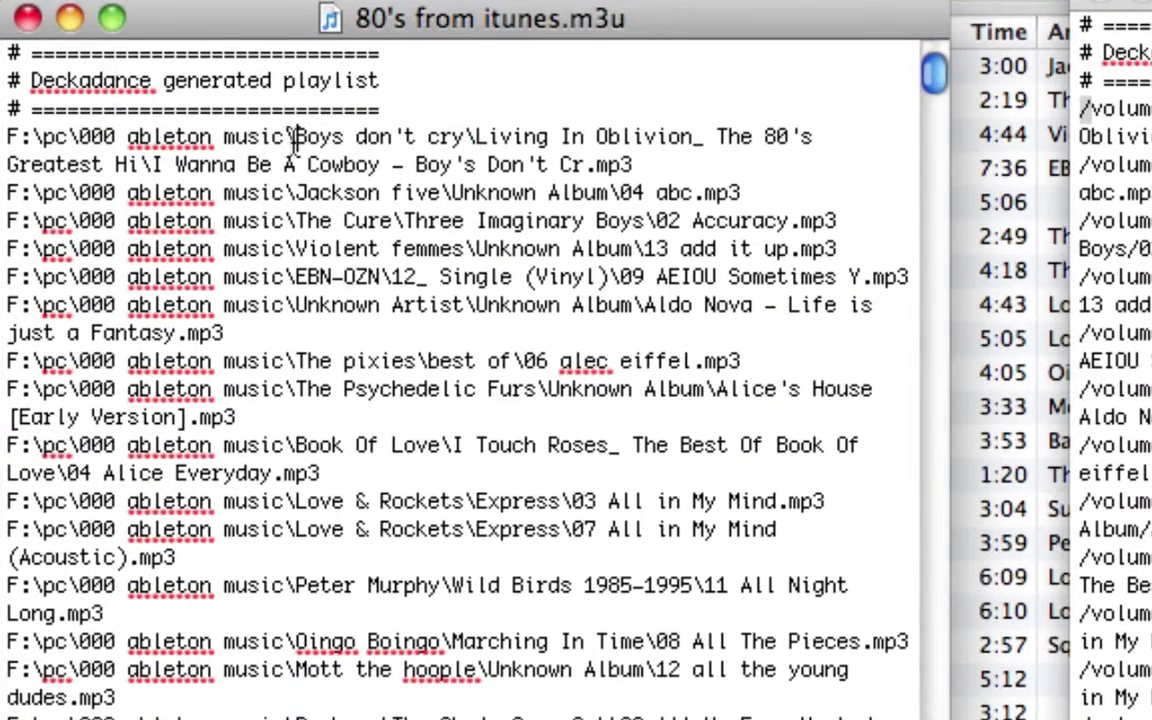
drag(293, 136, 5, 140)
key(super+c)
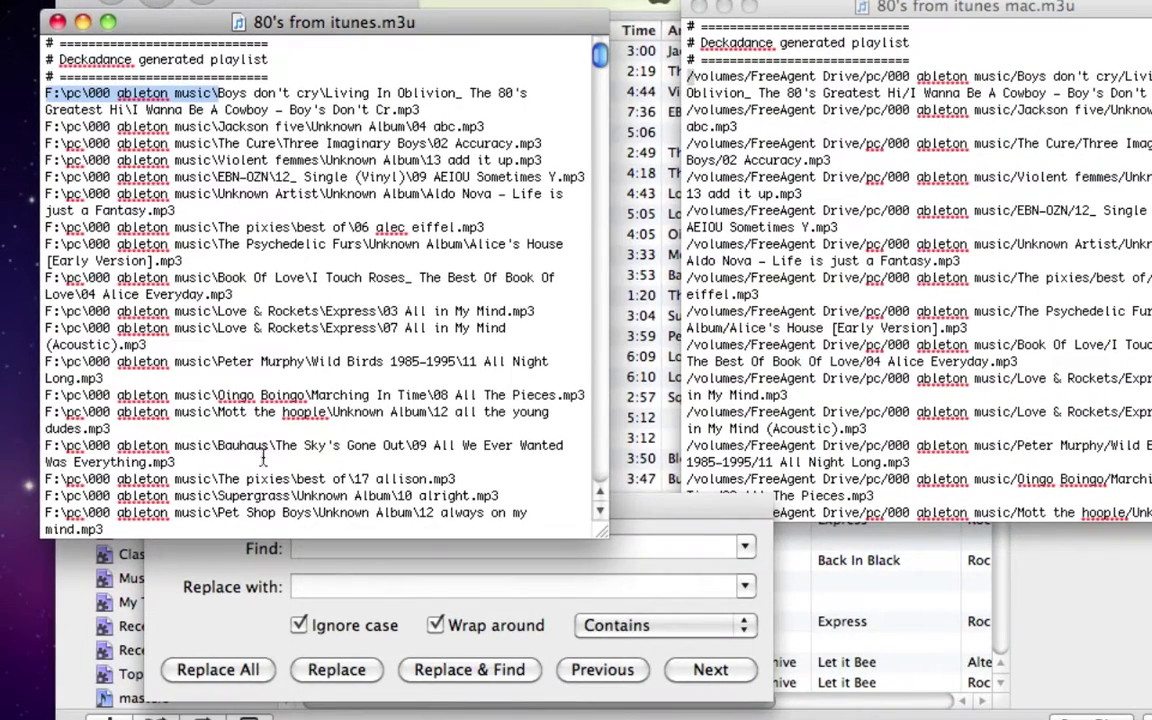
click(366, 550)
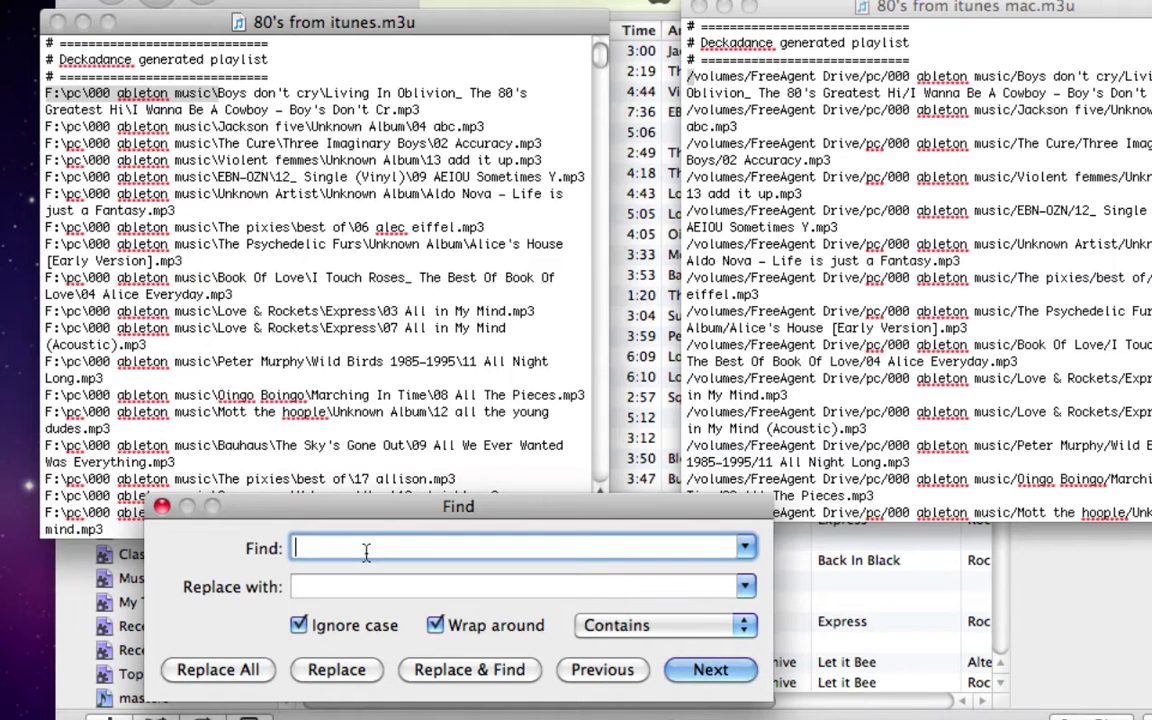
key(super+v)
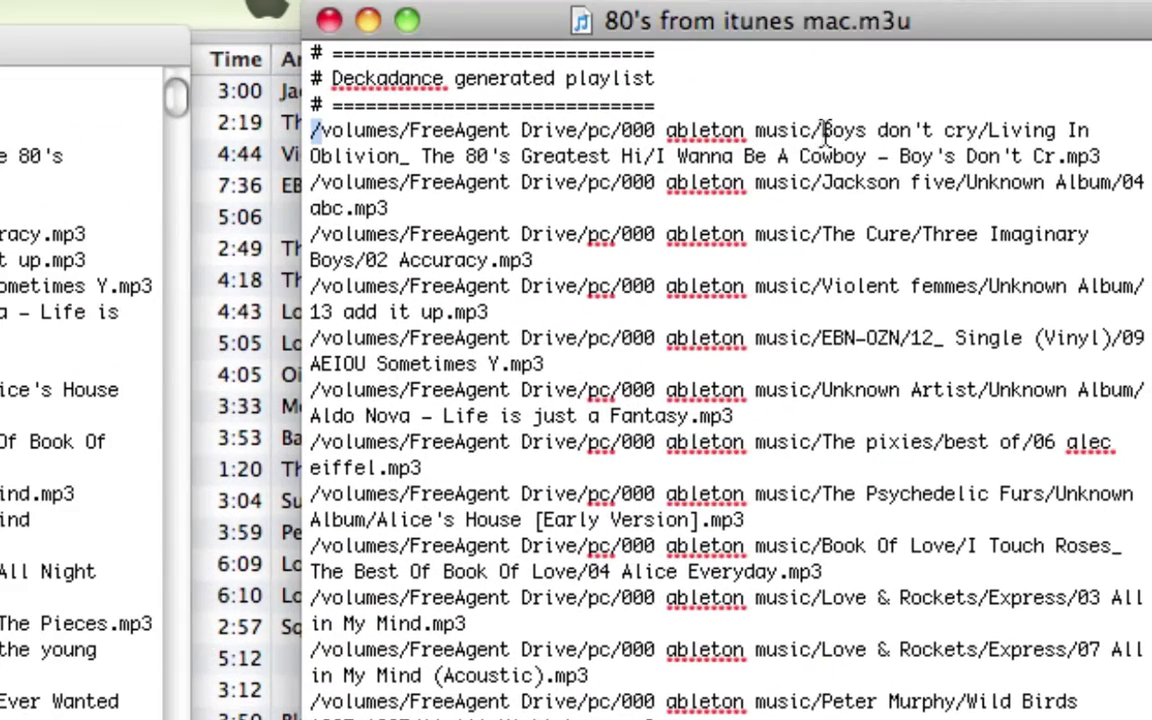
Set the replacement text to the Mac playlist's prefix, /volumes/FreeAgent Drive/pc/000 ableton music/, and turn off Ignore case
drag(822, 130, 297, 133)
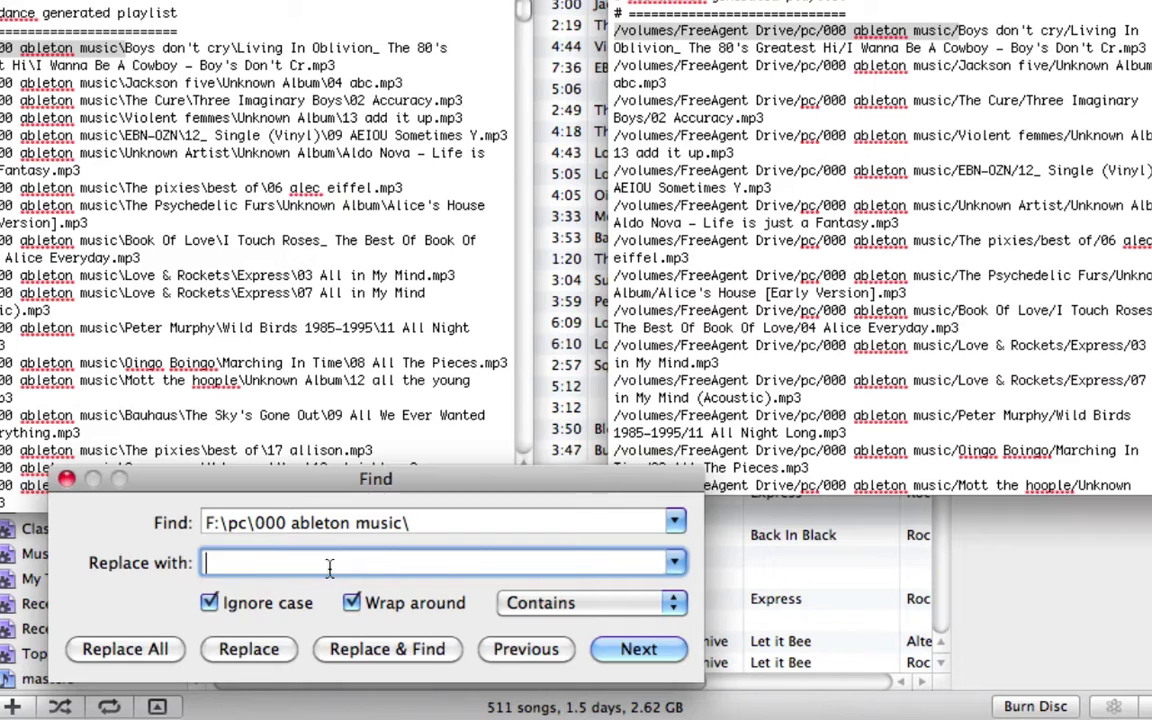
text(/volumes/FreeAgent Drive/pc/000 ableton music/)
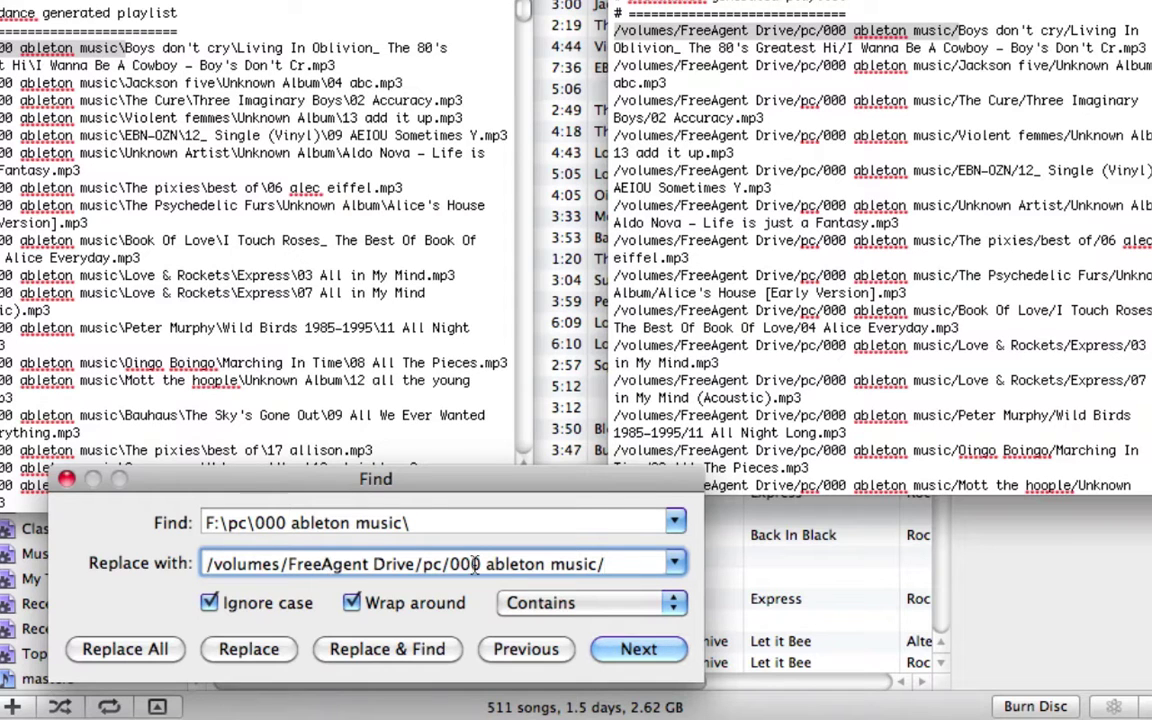
click(209, 603)
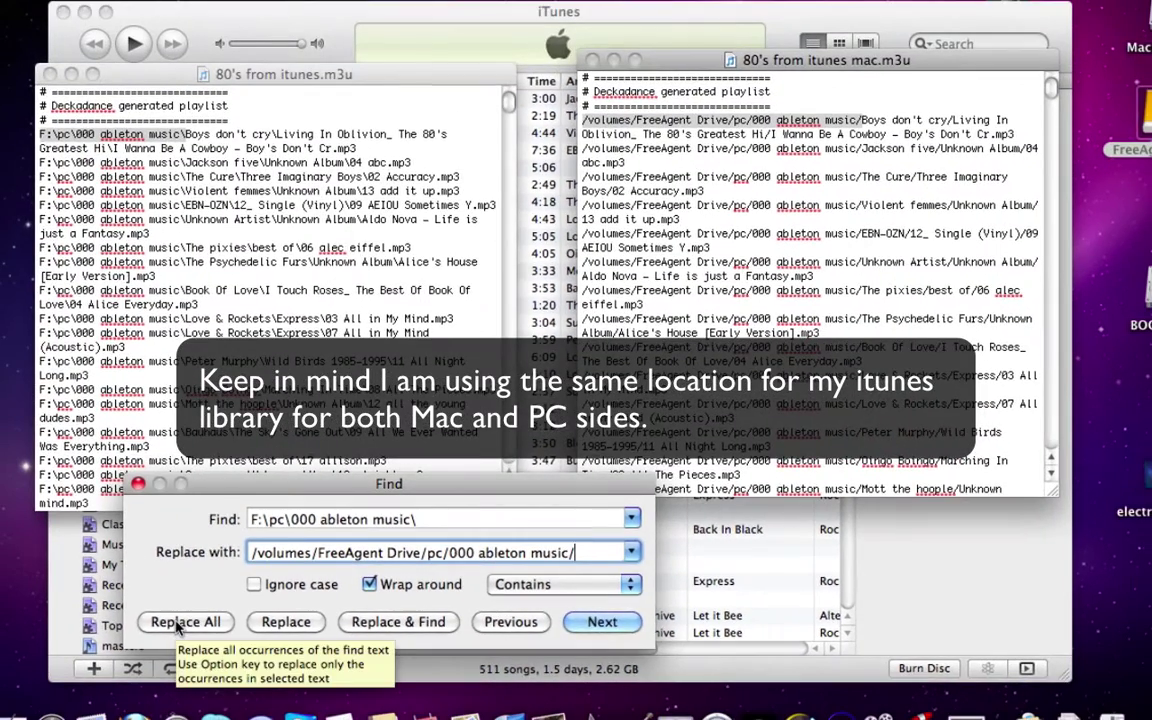
Replace all occurrences of the PC path prefix in 80's from itunes.m3u and check the converted track paths
click(181, 622)
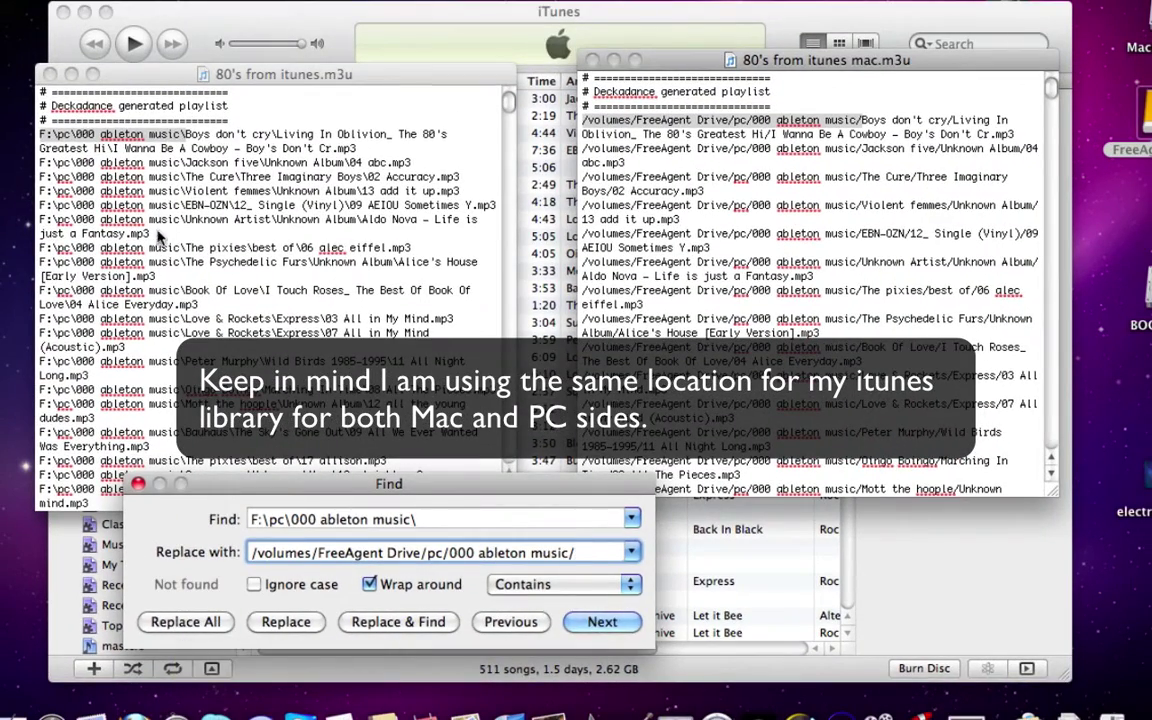
click(203, 74)
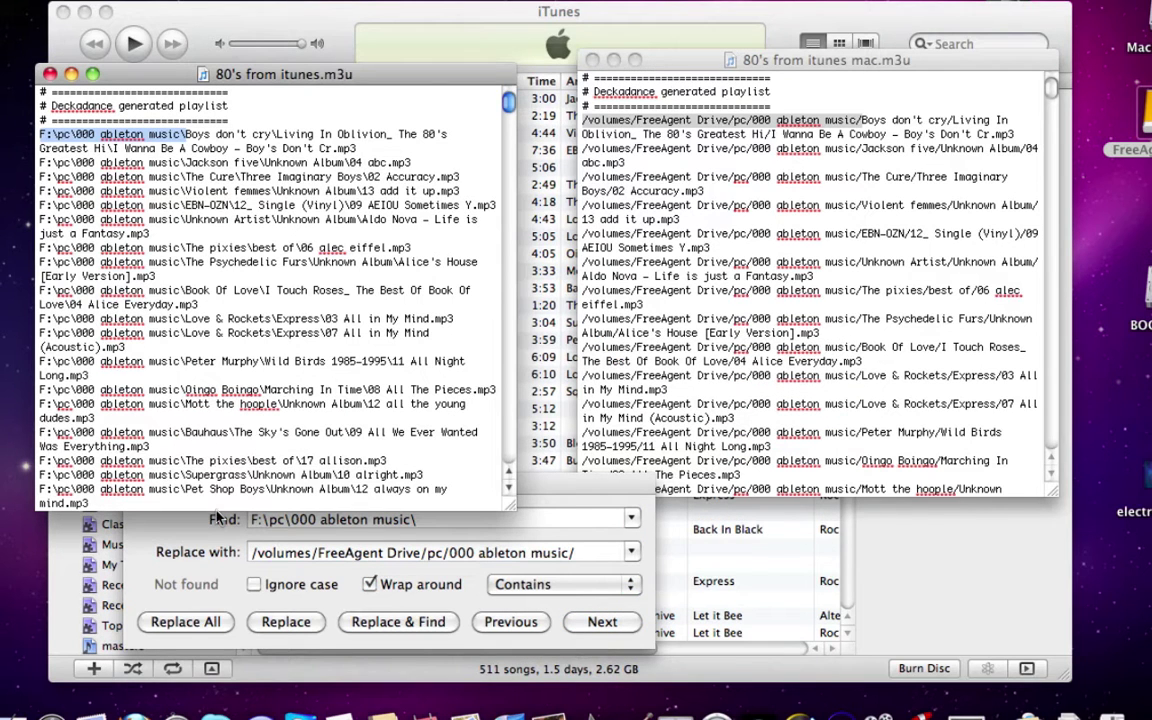
click(187, 622)
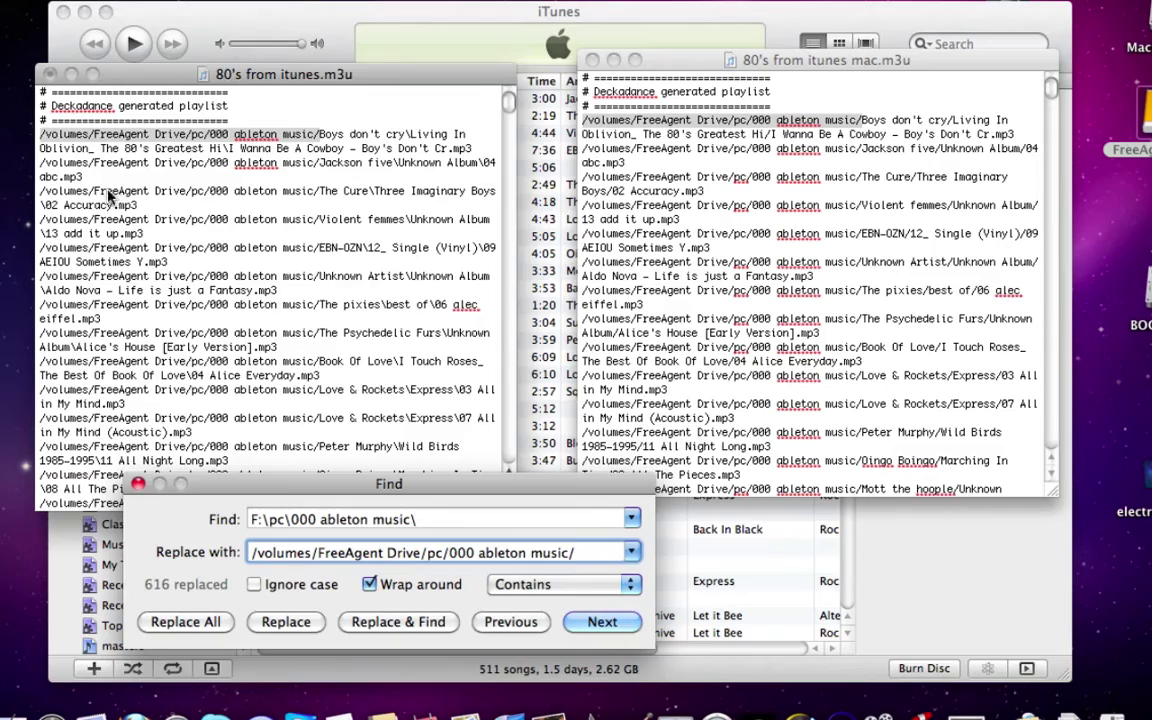
scroll(100, 345, down, 10)
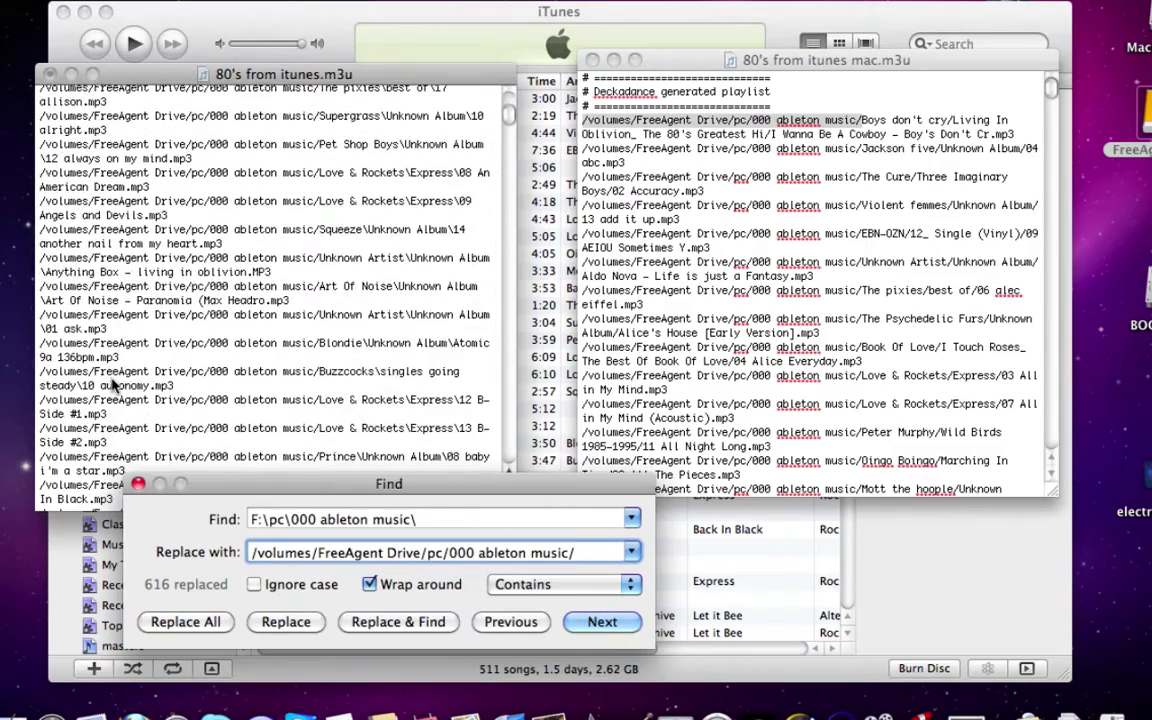
scroll(113, 385, down, 8)
scroll(113, 385, up, 12)
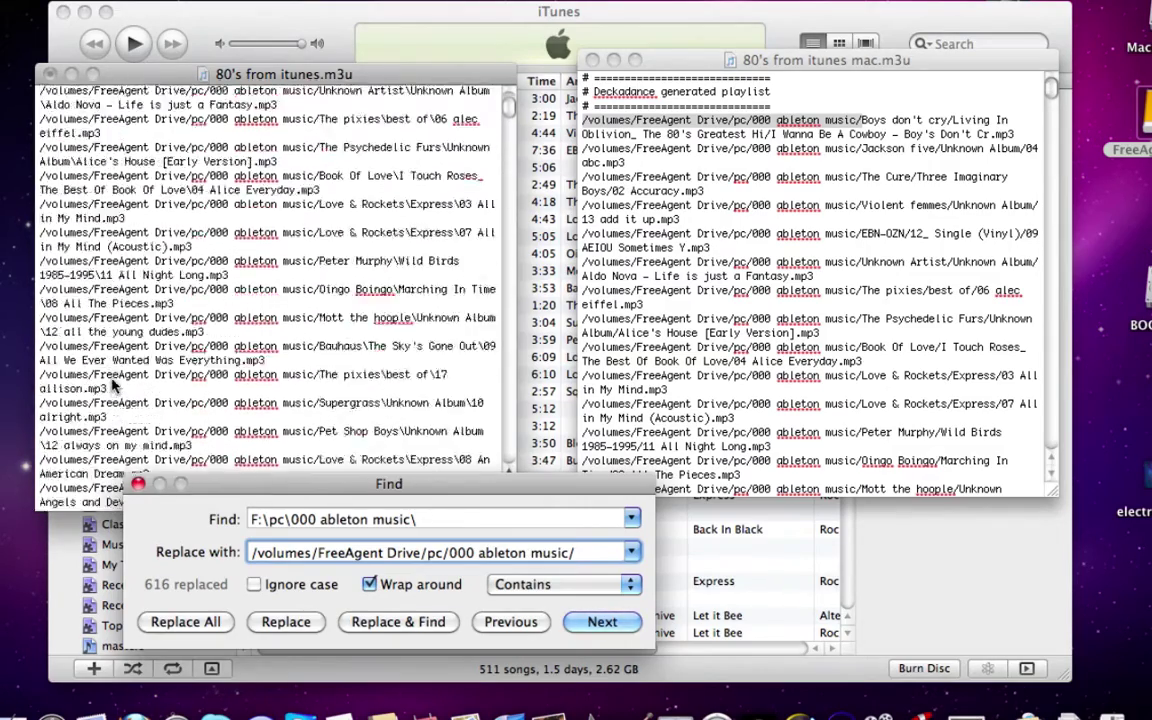
scroll(113, 385, up, 5)
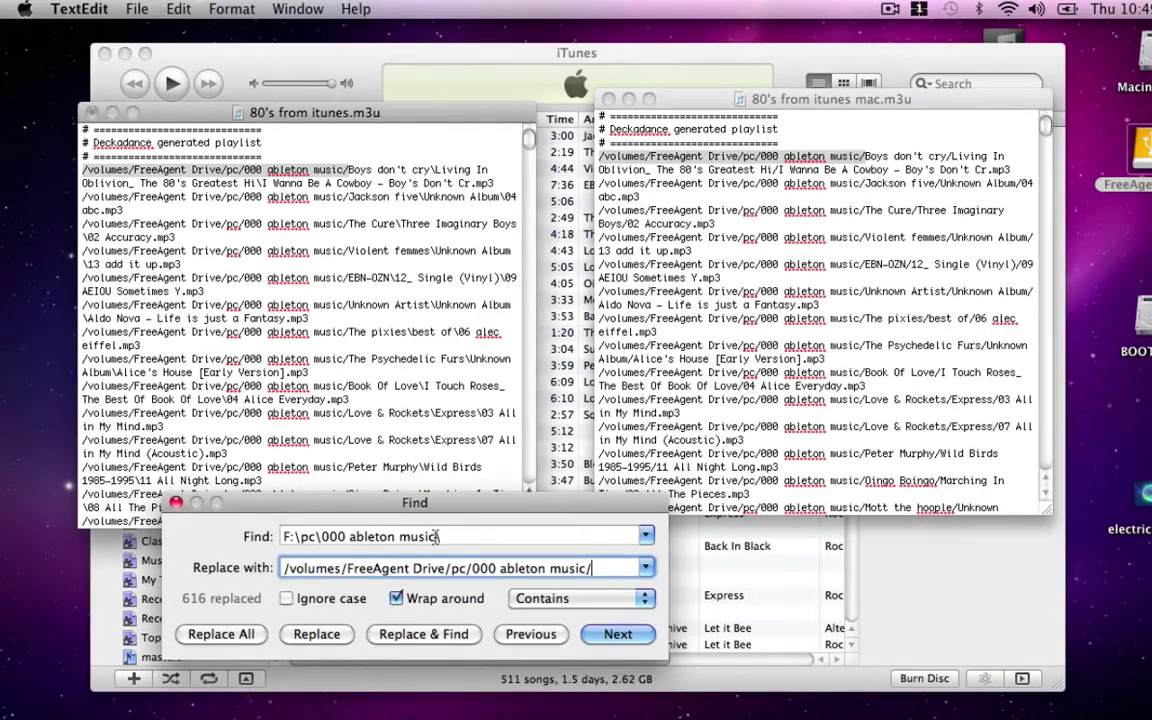
Reduce the search text to a single backslash
drag(438, 537, 304, 549)
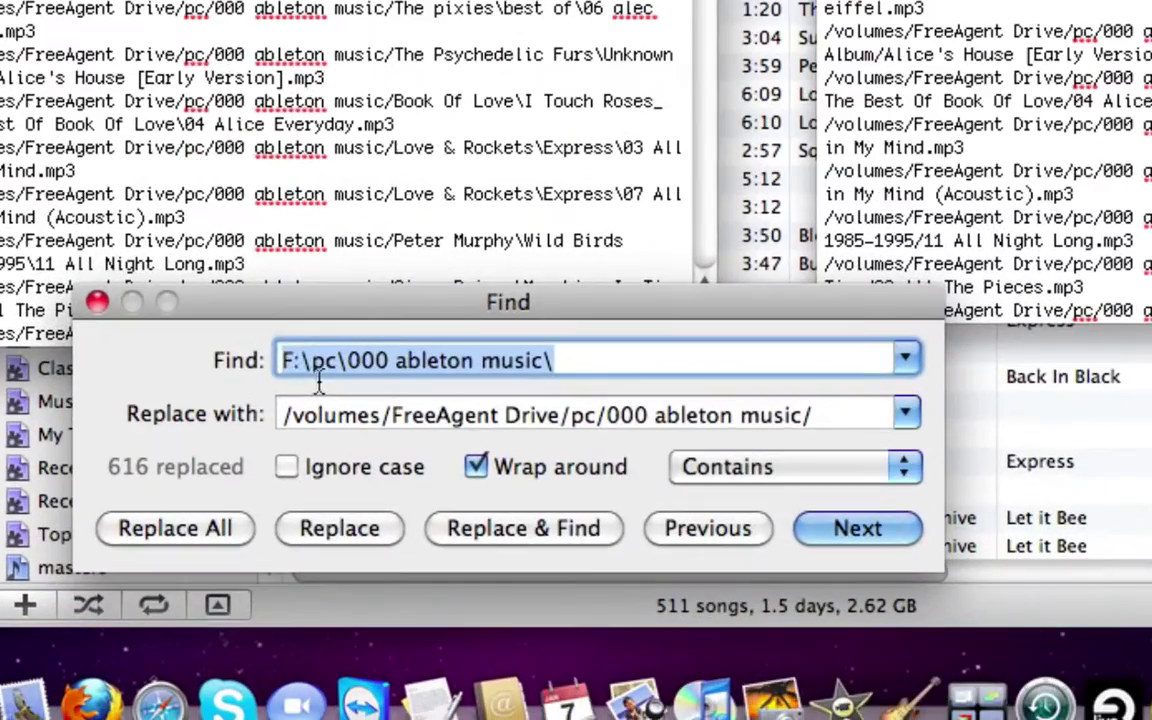
drag(318, 384, 314, 366)
key(BackSpace)
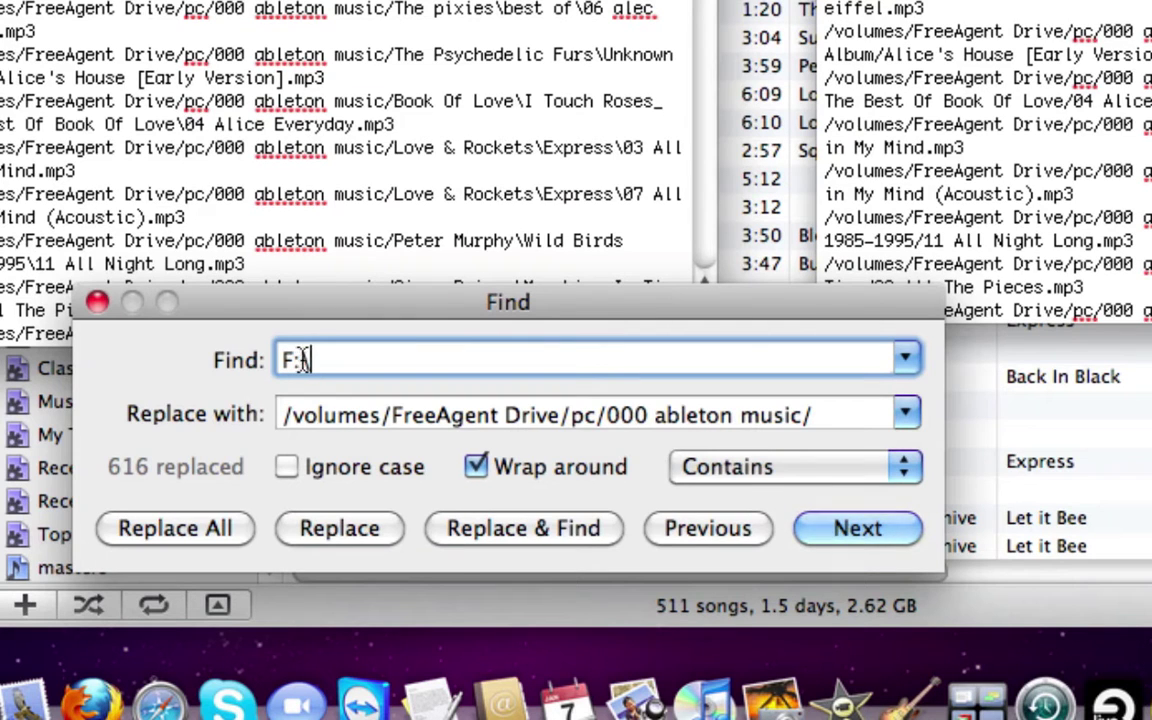
key(BackSpace)
key(BackSpace)
key(BackSpace)
Set the replacement text to a single forward slash and replace all backslashes in 80's from itunes.m3u
click(801, 413)
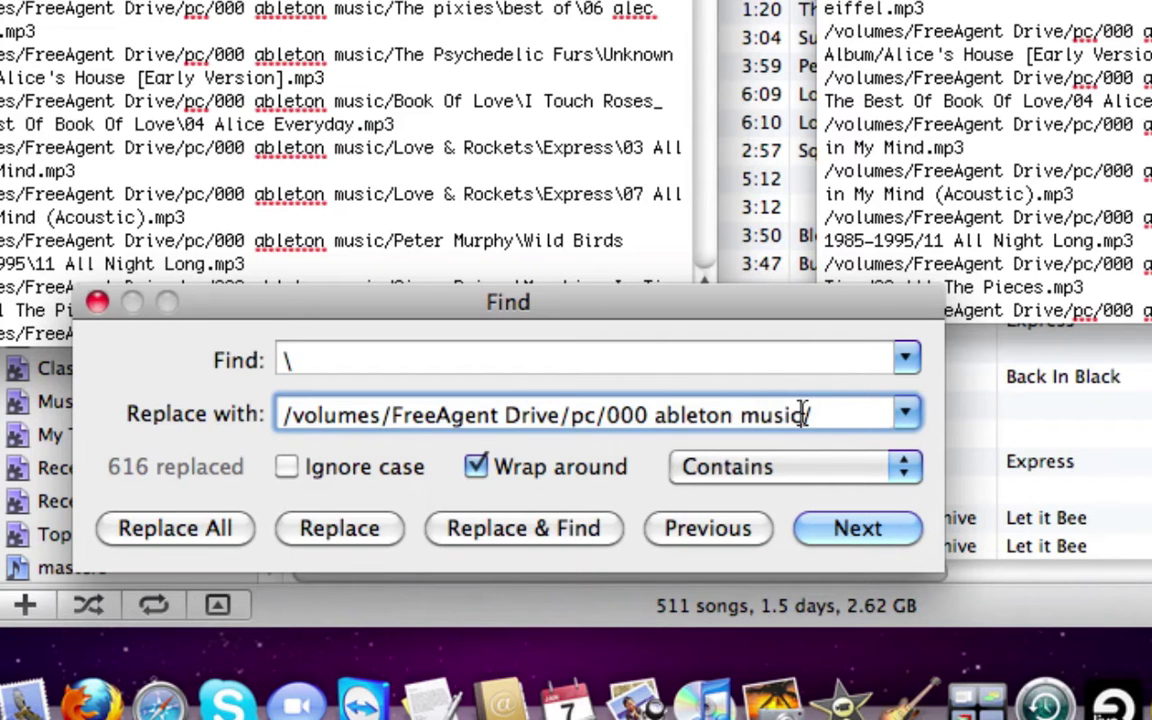
triple_click(801, 413)
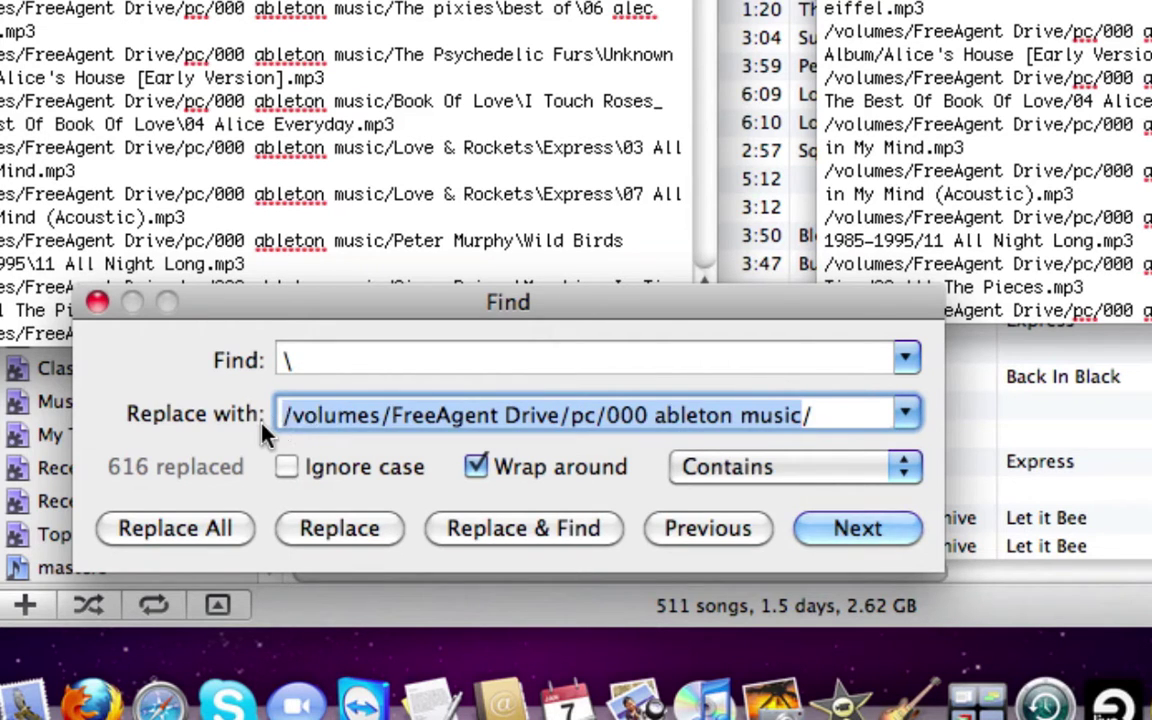
text(/)
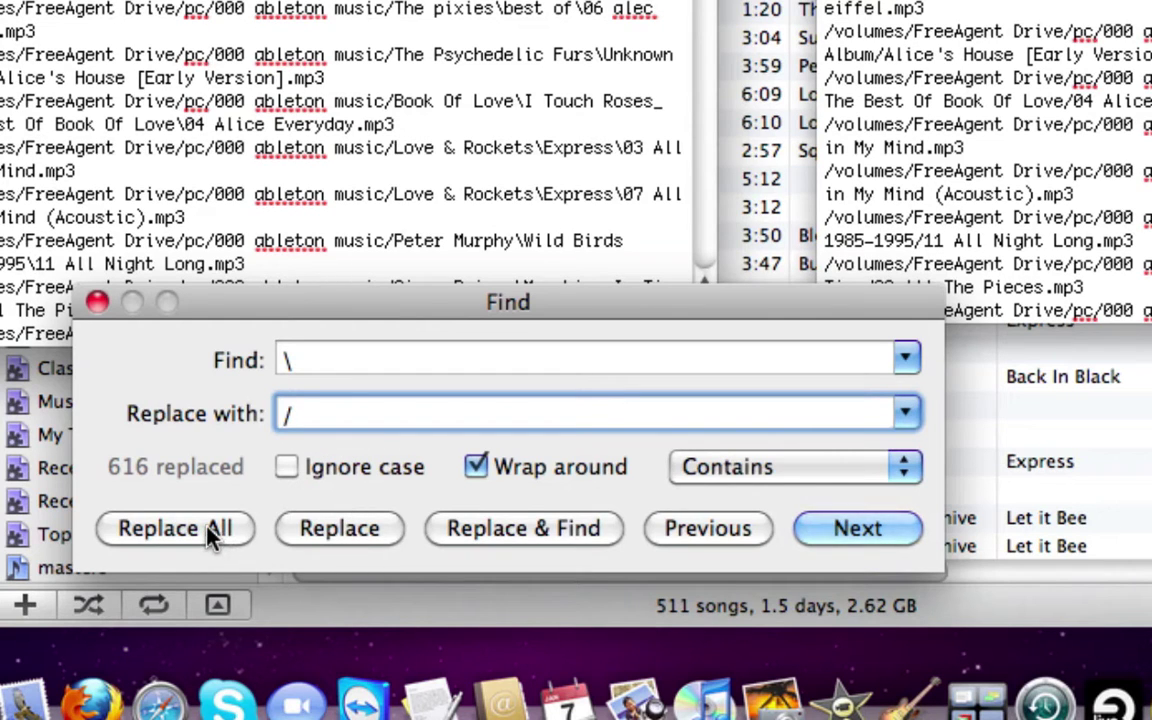
click(290, 275)
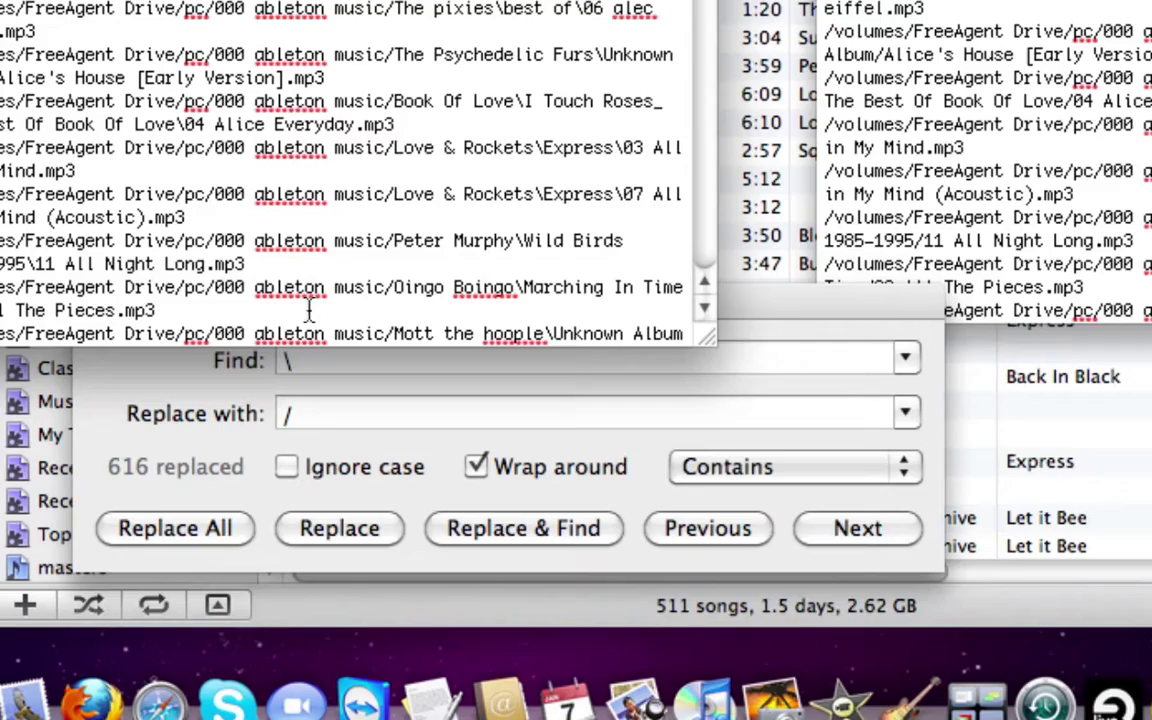
click(205, 540)
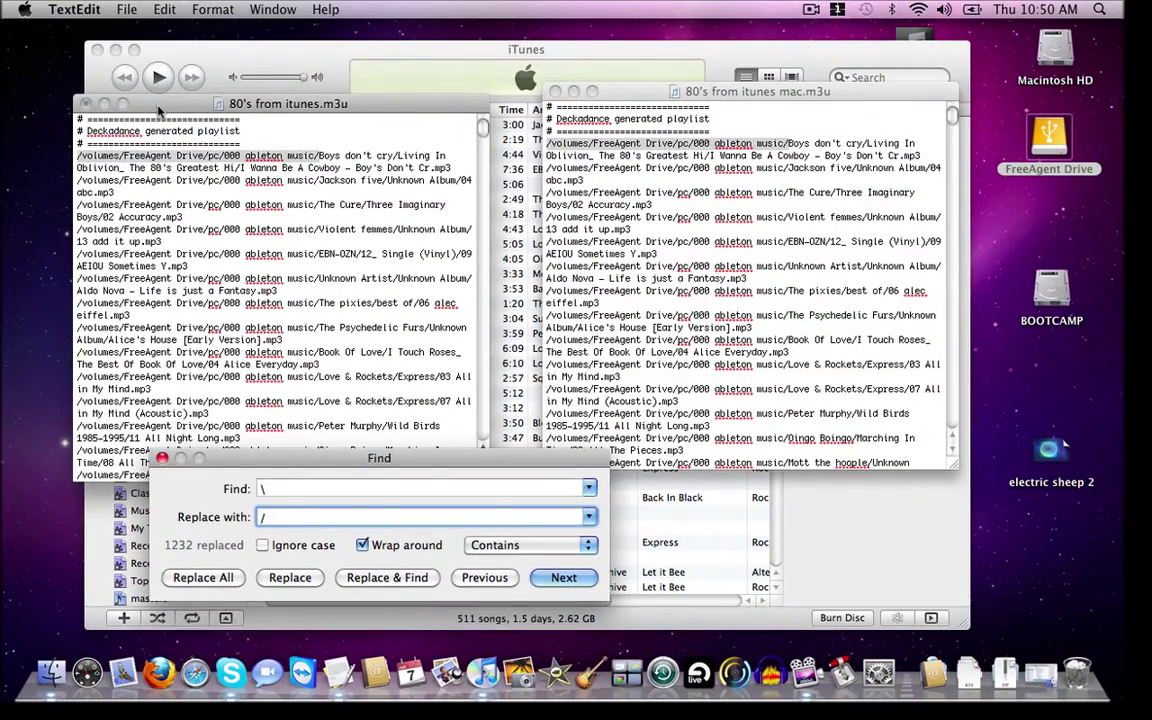
Save a copy of the converted playlist to the Desktop under the name 80's from itunes mac
click(157, 107)
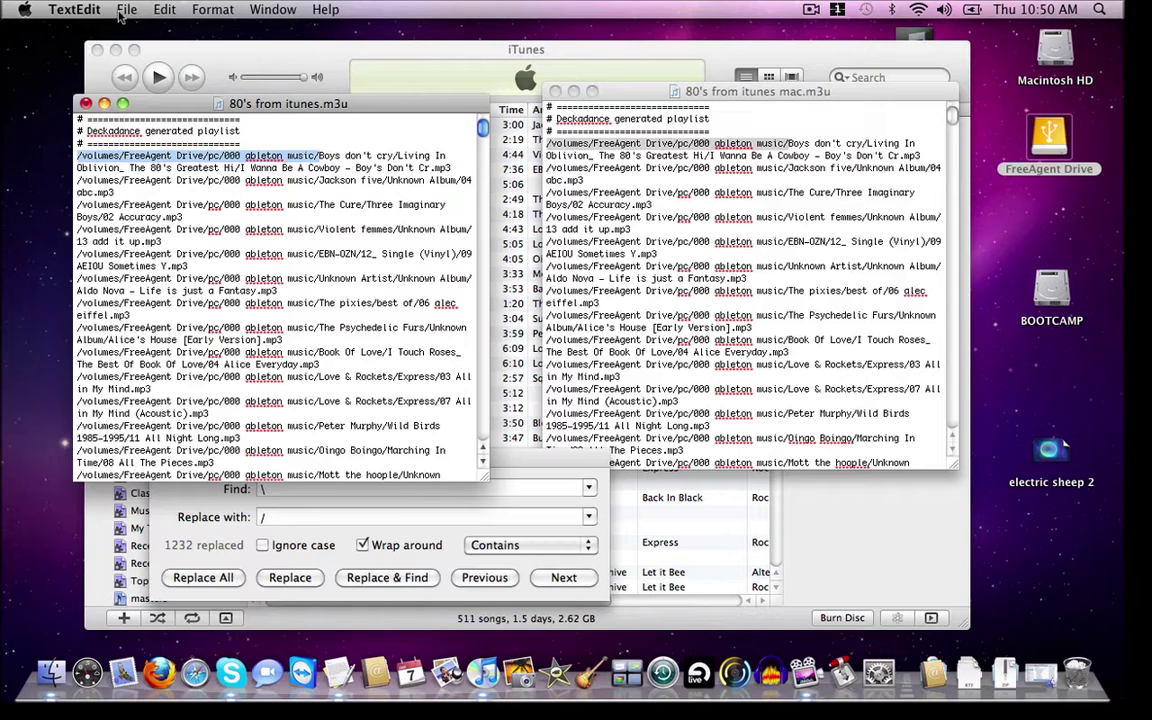
click(121, 12)
click(166, 132)
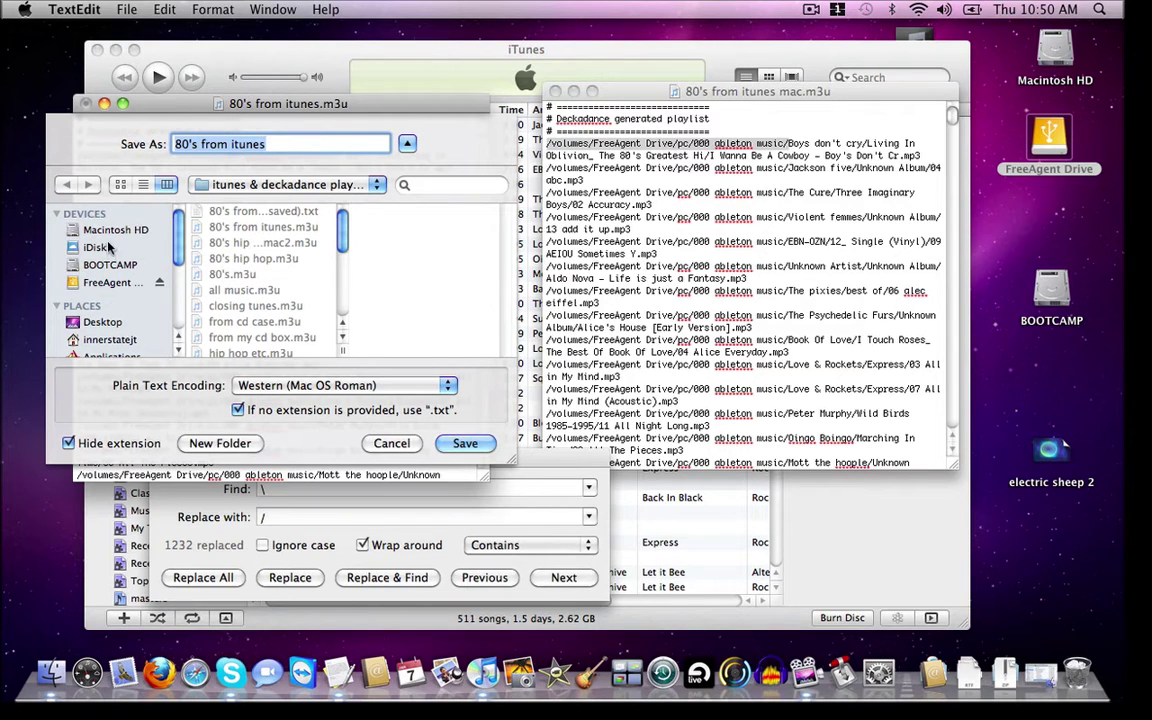
click(102, 321)
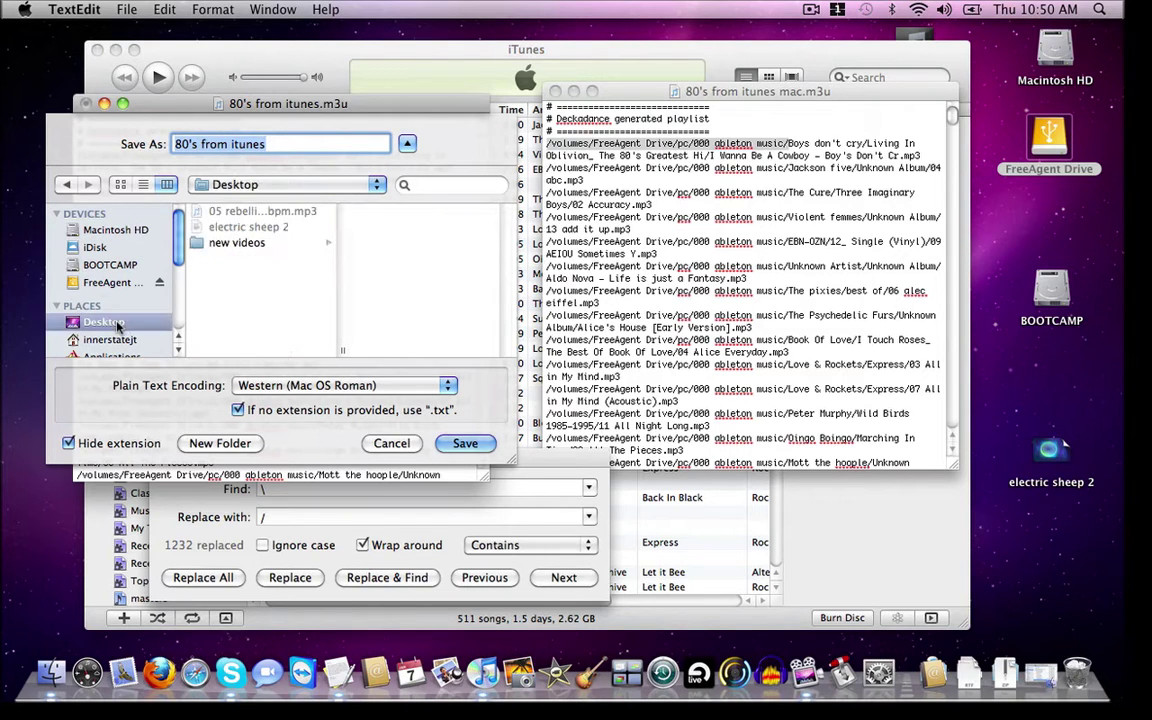
click(268, 148)
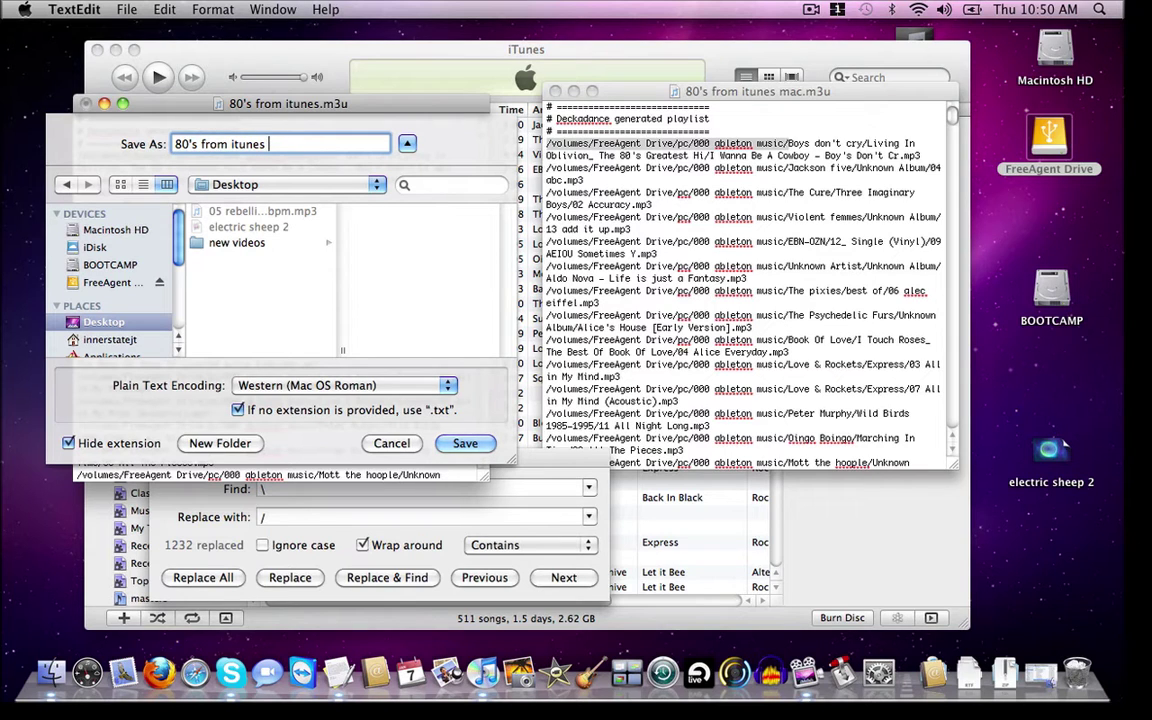
text(mac)
click(465, 443)
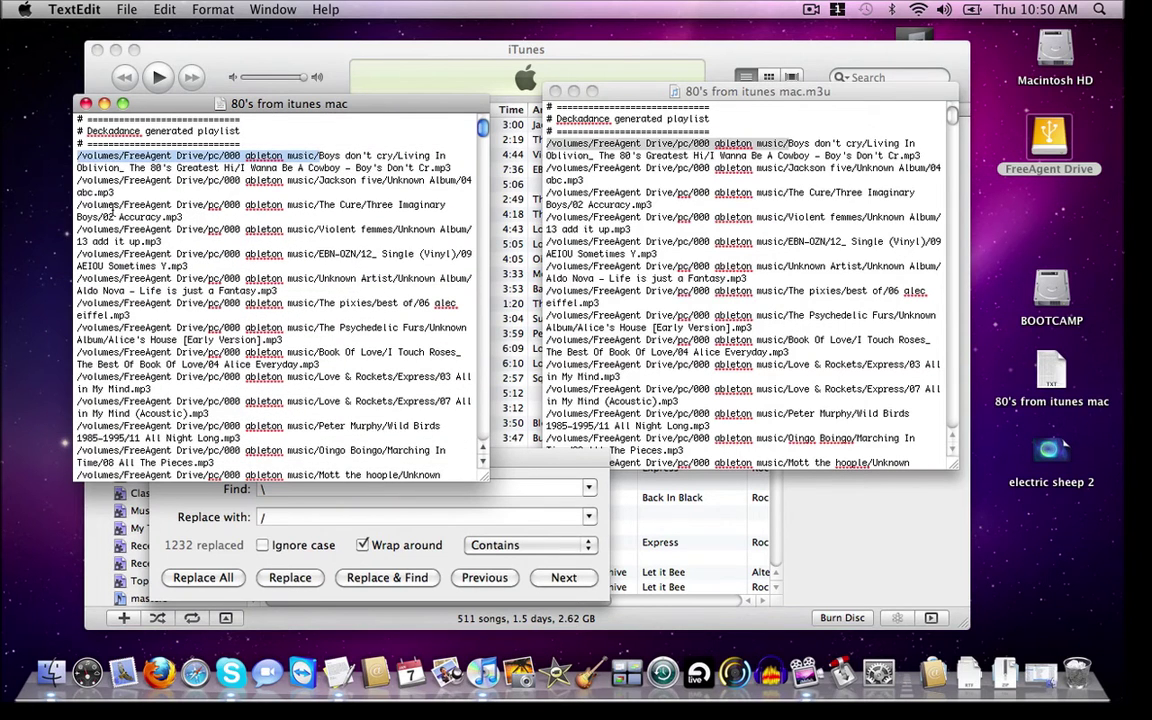
Close the saved playlist's window and minimize the original 80's from itunes mac.m3u window
click(86, 104)
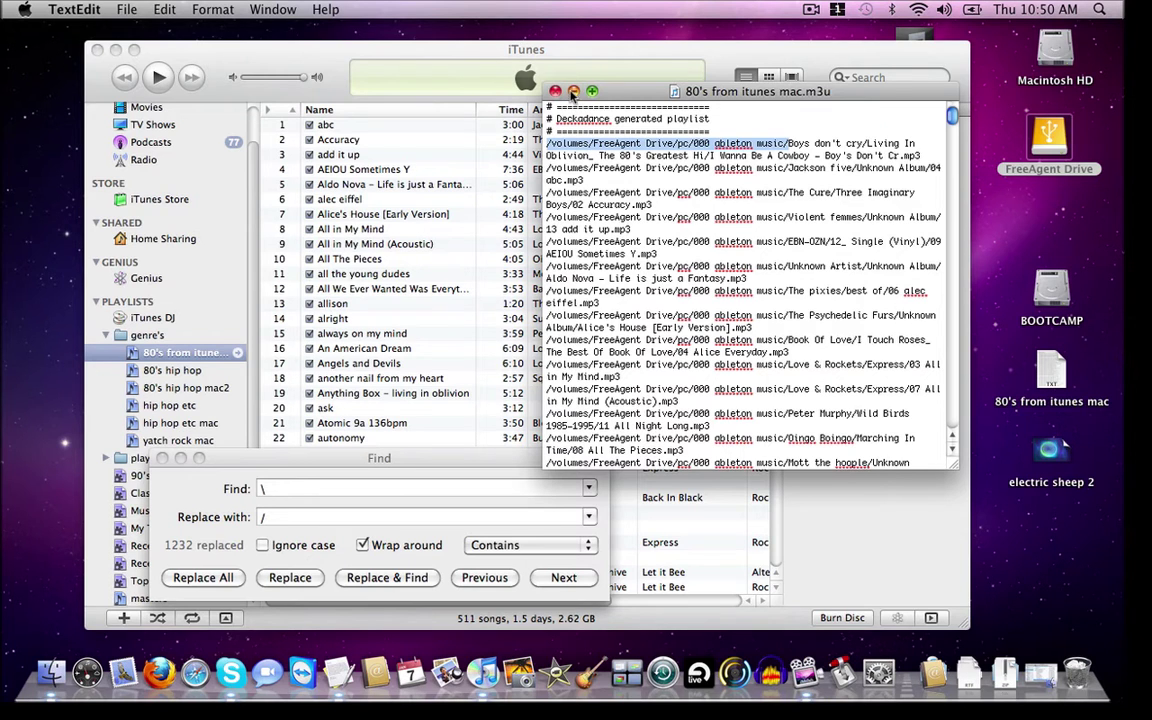
click(574, 92)
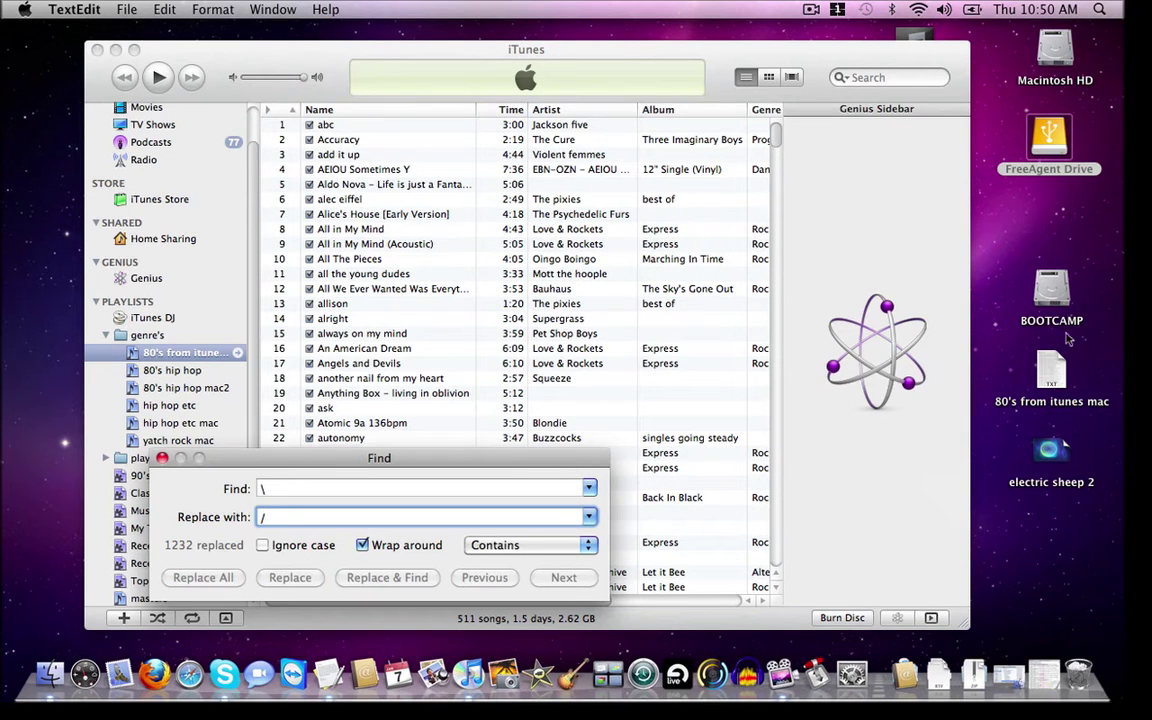
Rename the 80's from itunes mac text file on the Desktop to 80's from itunes mac.m3u, accepting the .m3u extension
click(1052, 377)
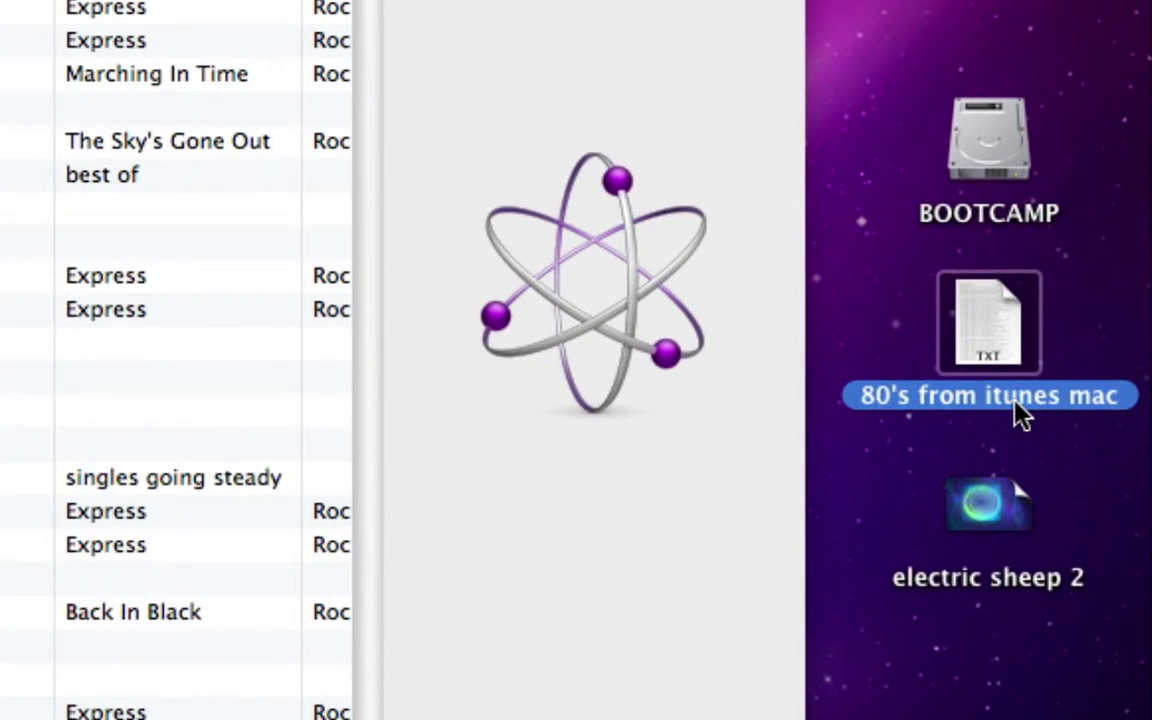
click(1015, 406)
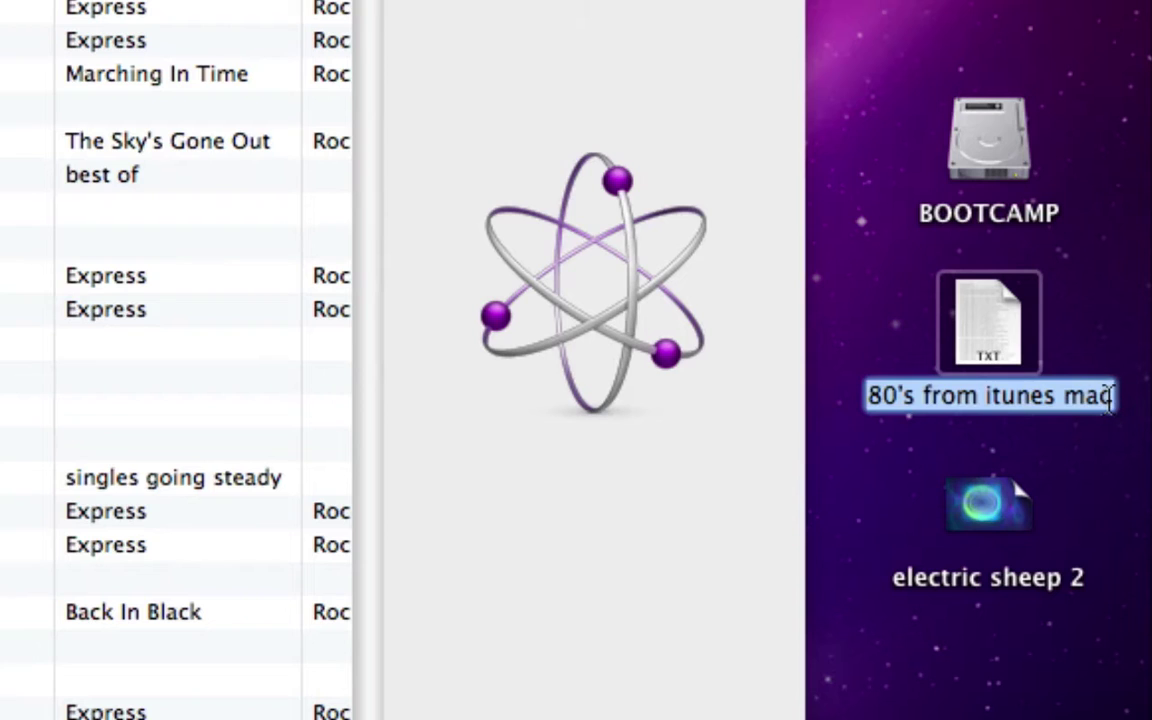
click(1110, 397)
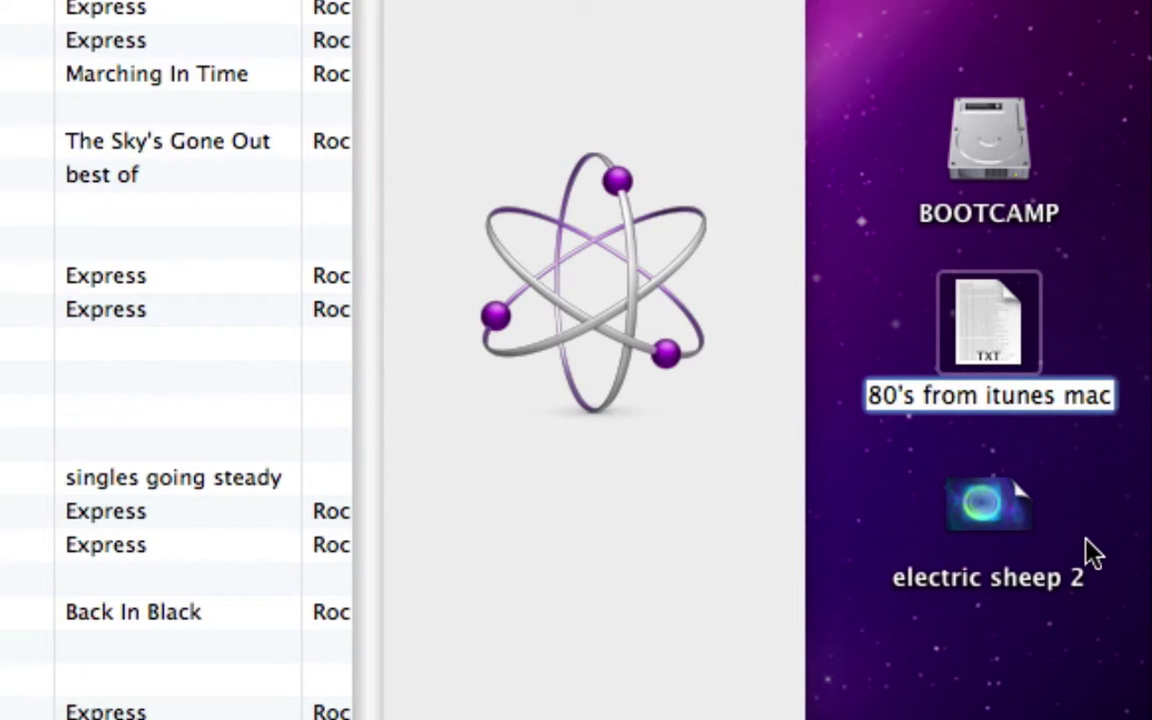
text(.m3)
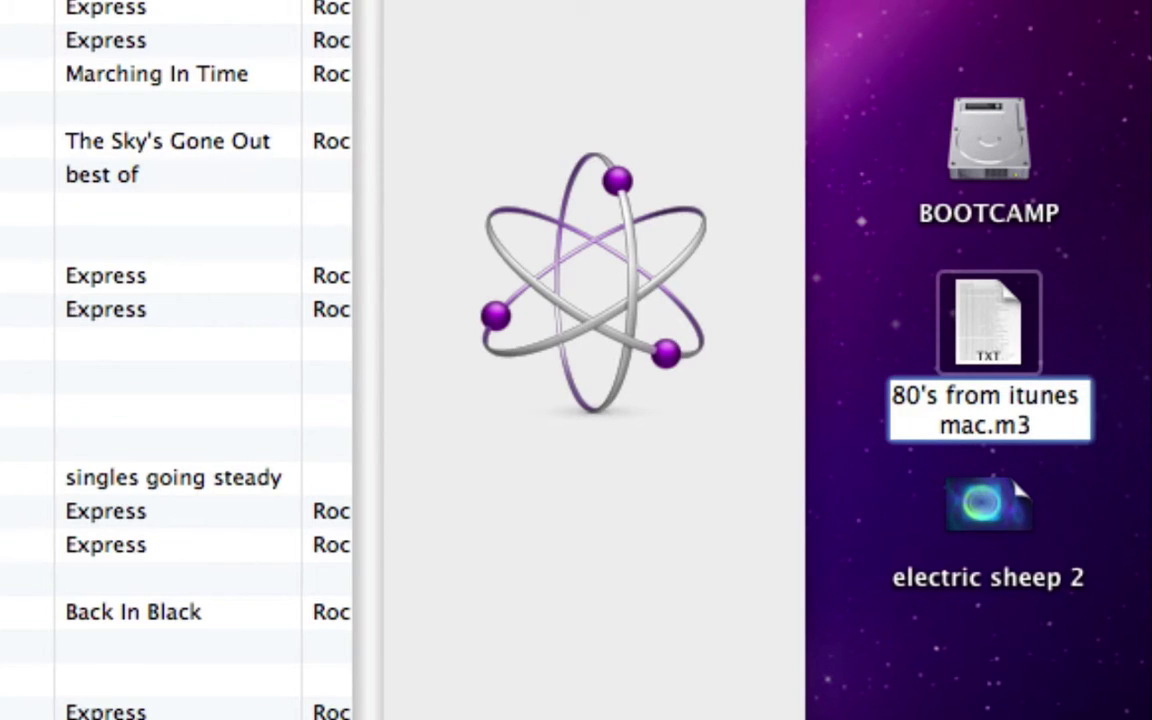
text(u)
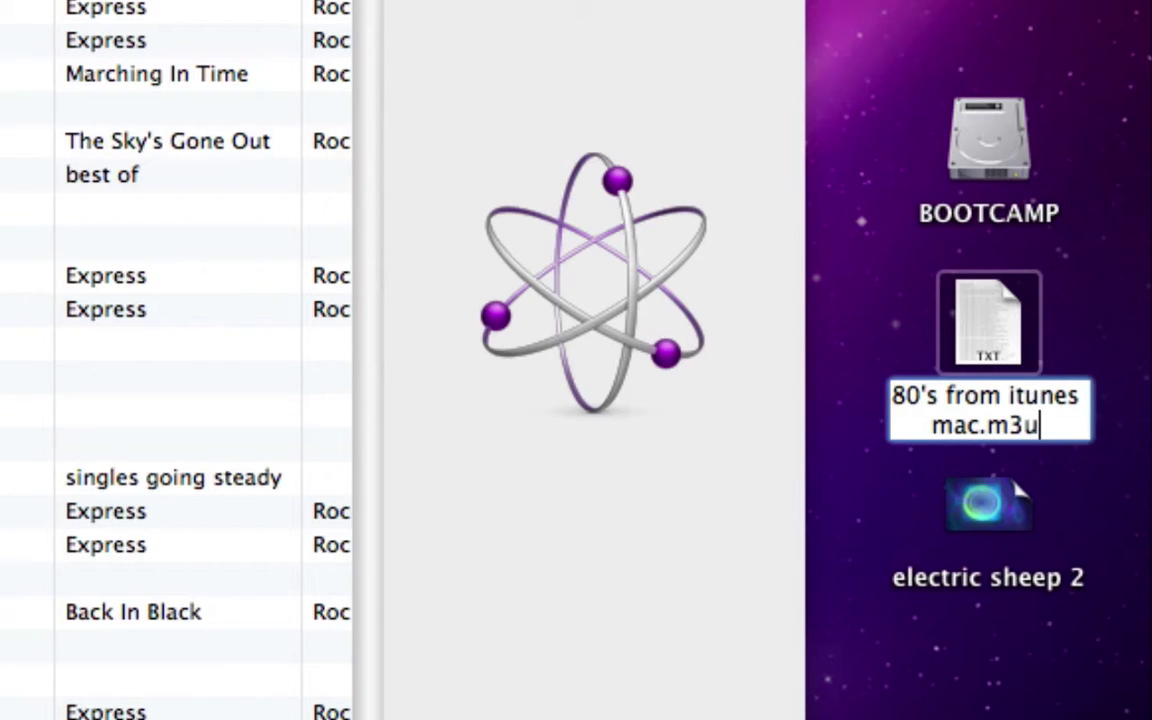
key(Return)
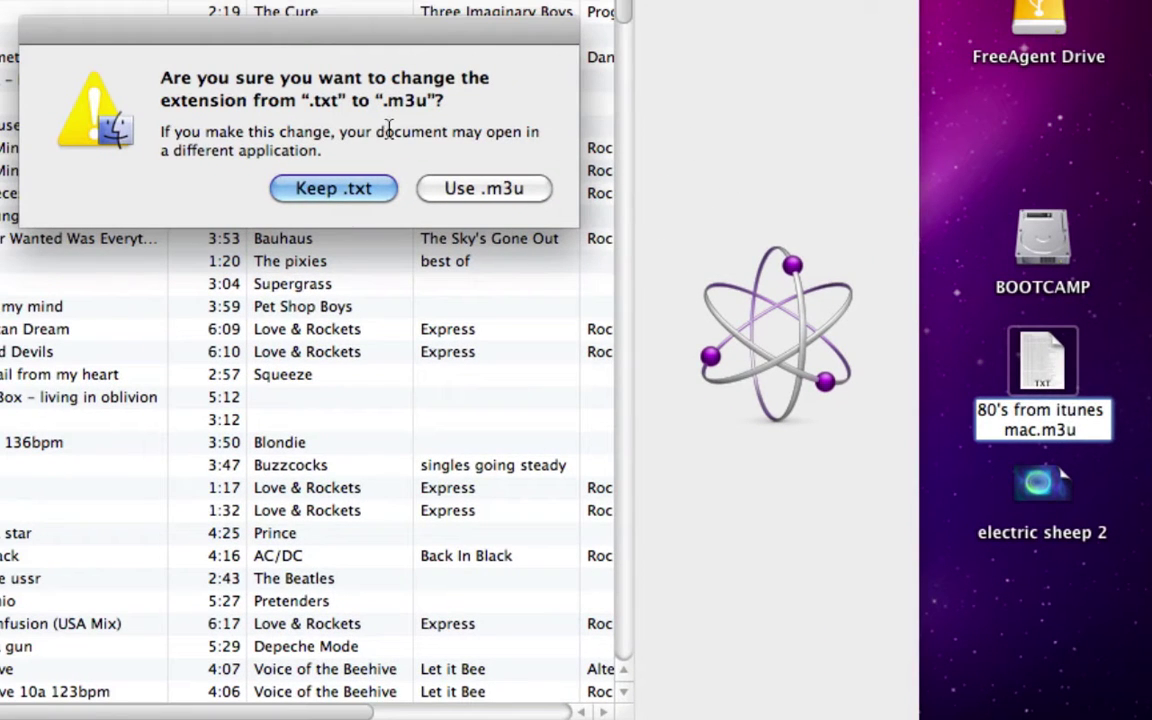
click(502, 193)
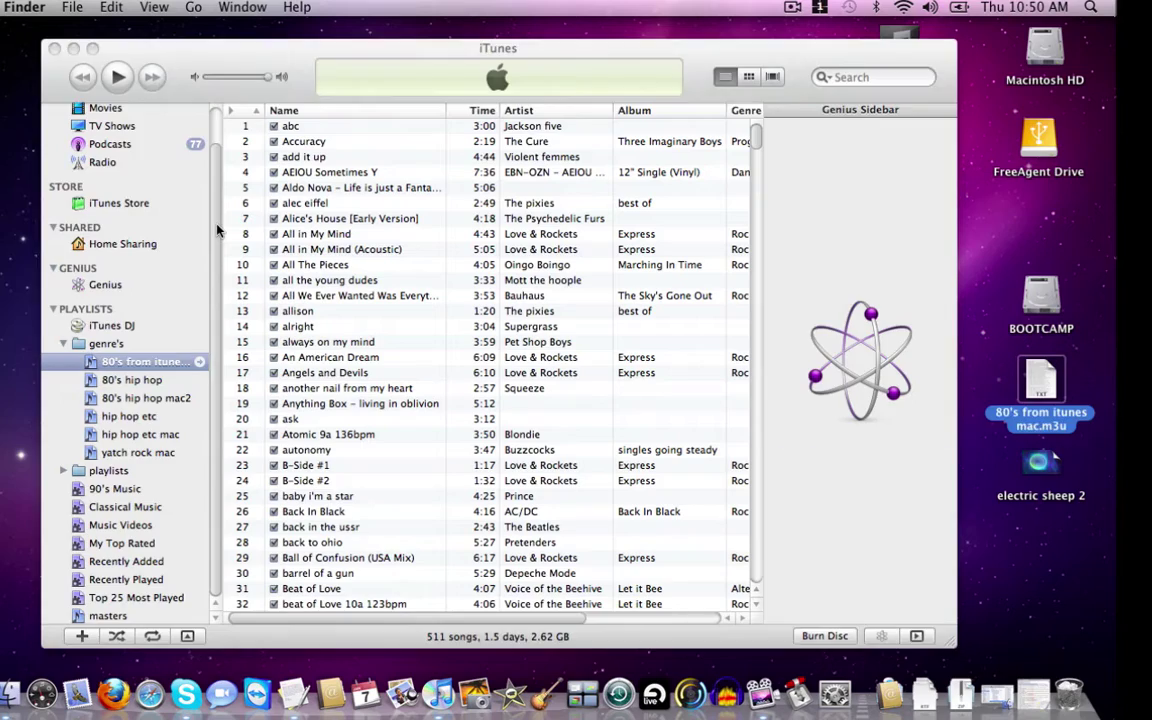
Switch to iTunes and import the playlist file 80's from itunes mac.m3u from the Desktop
click(216, 230)
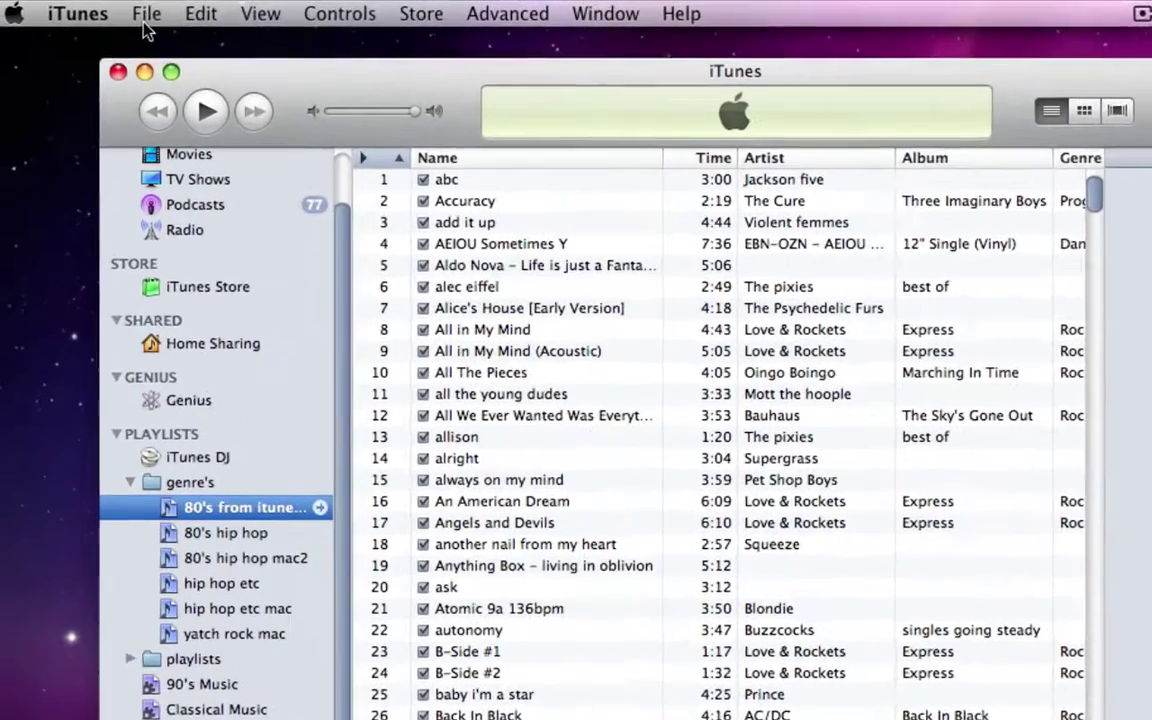
click(75, 8)
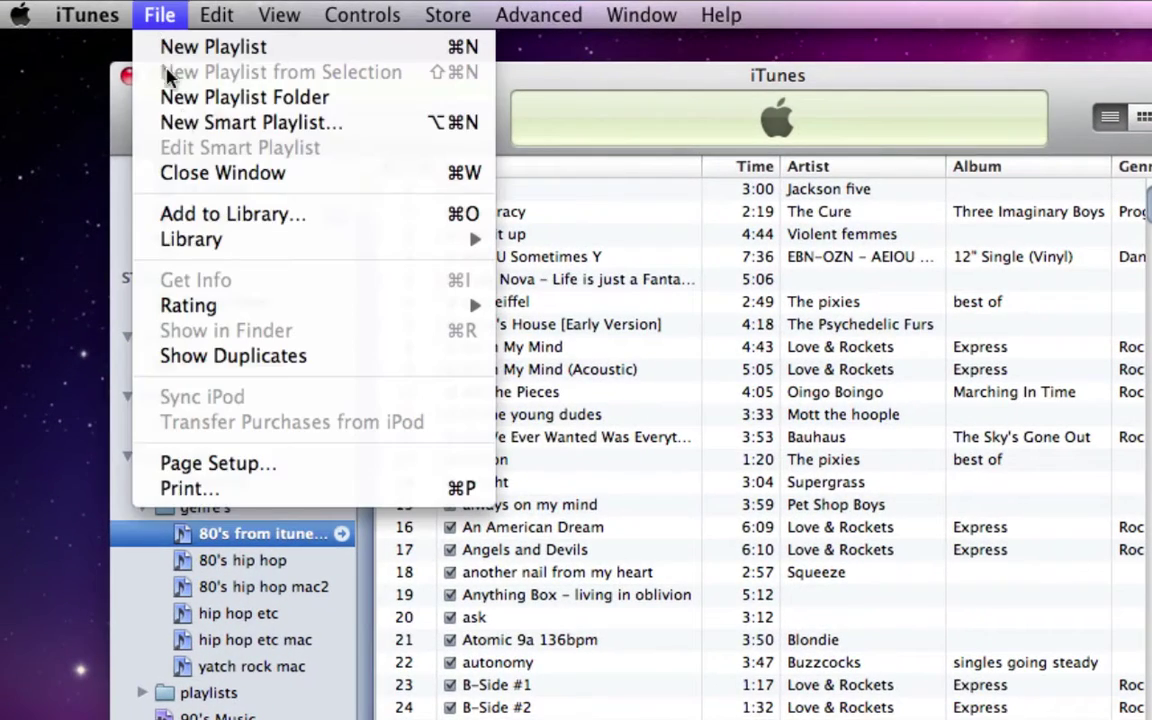
mouse_move(383, 244)
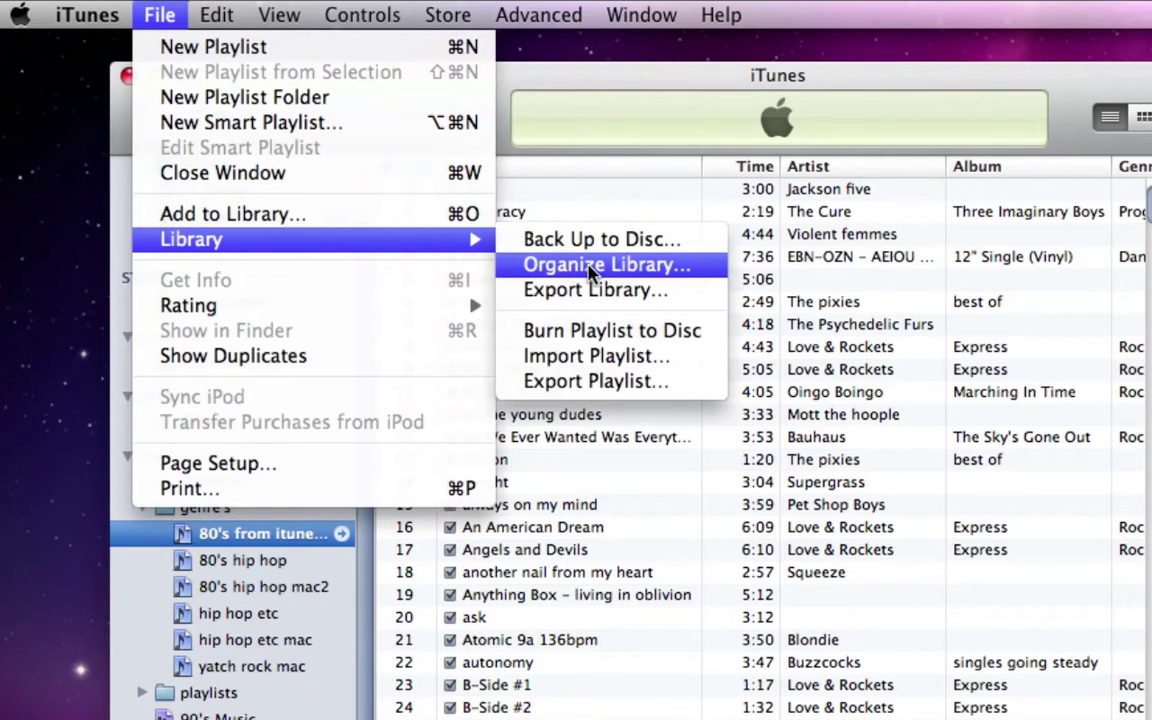
click(603, 364)
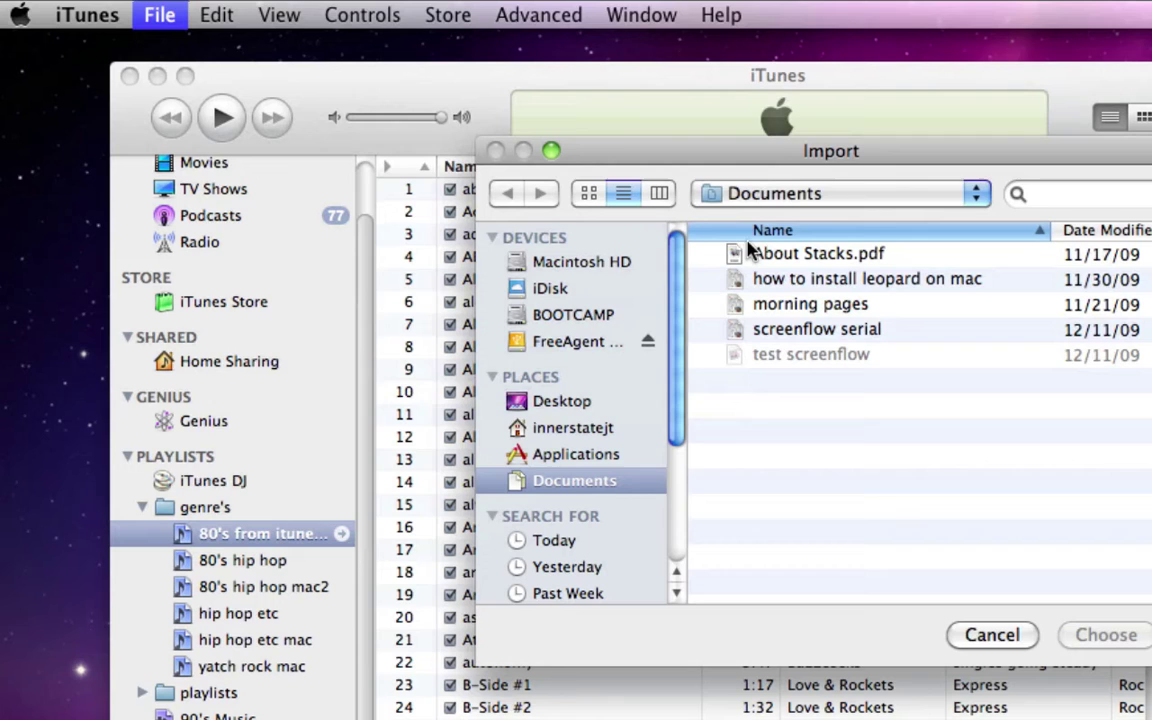
click(546, 404)
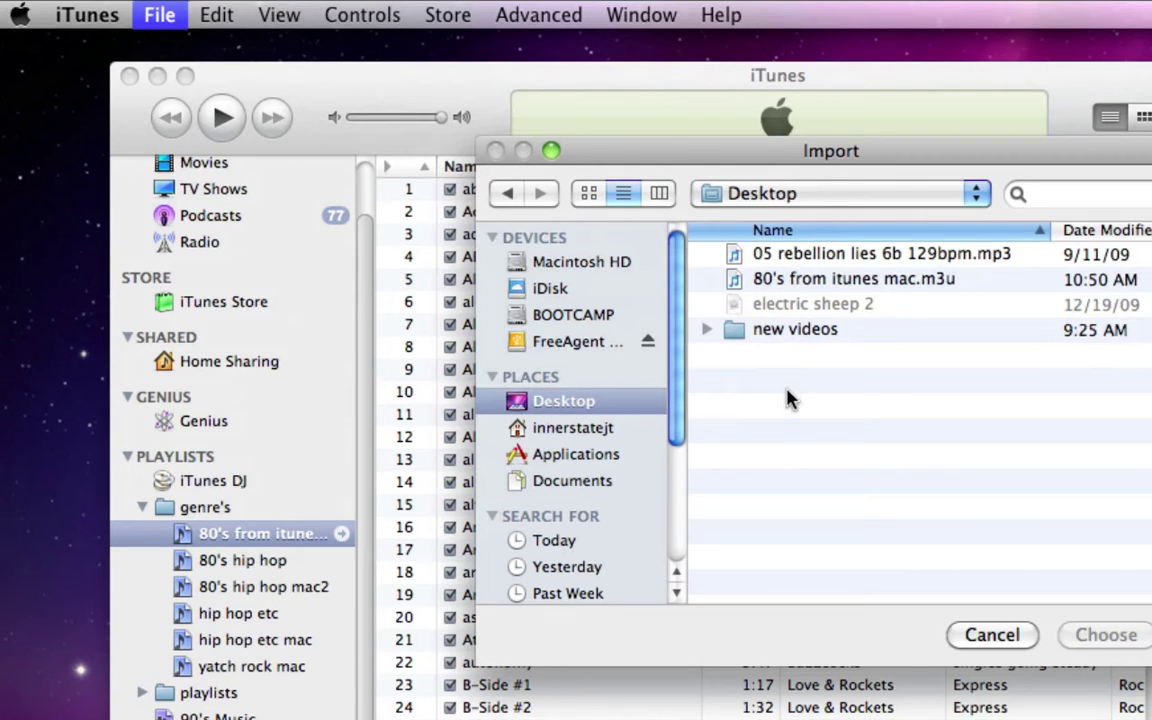
click(858, 284)
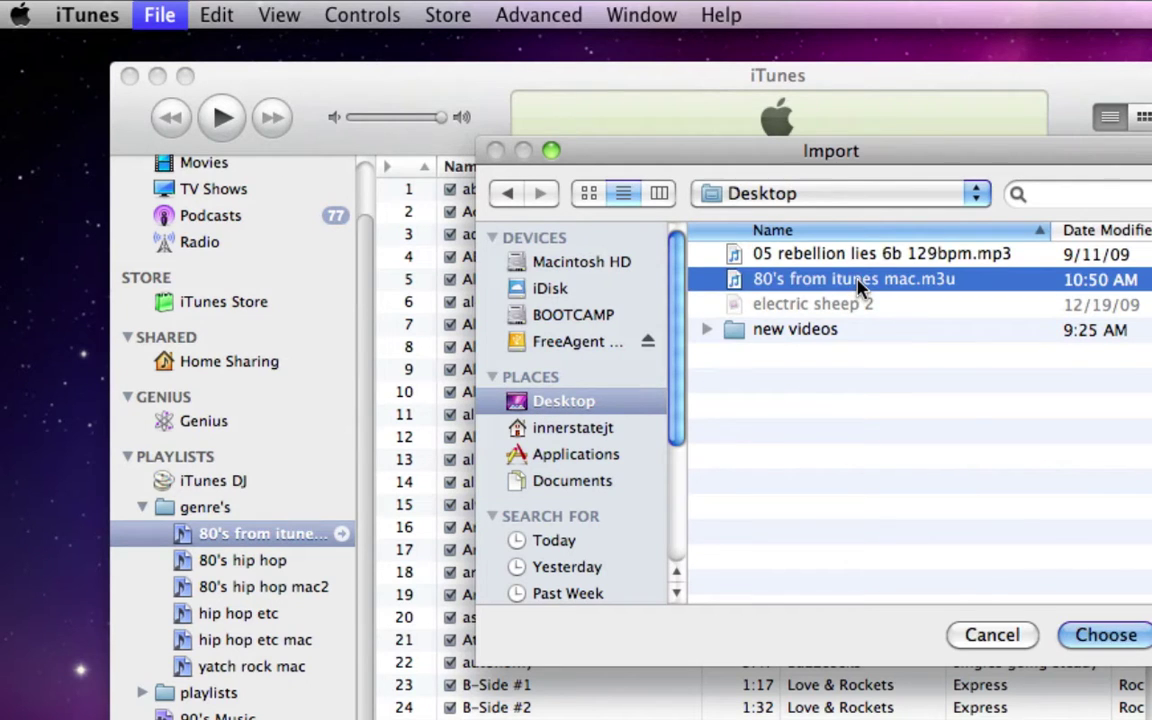
click(1105, 636)
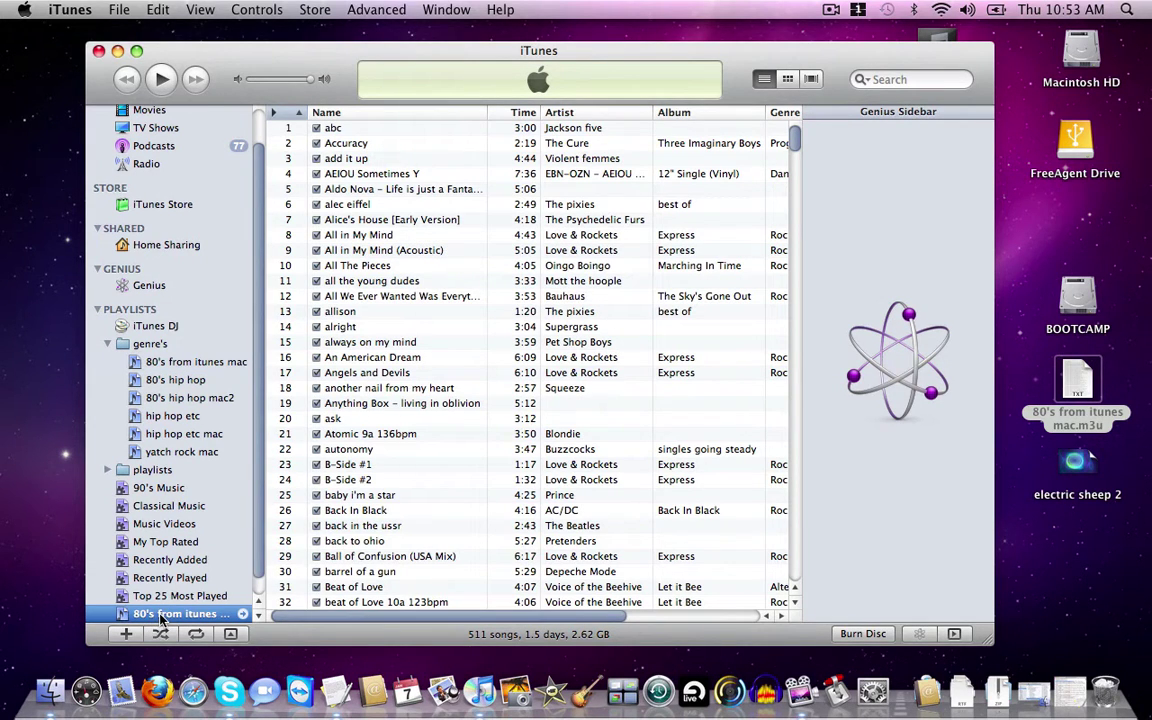
Open the newly imported 80's from itunes mac playlist and look through its song list
click(160, 614)
key(Return)
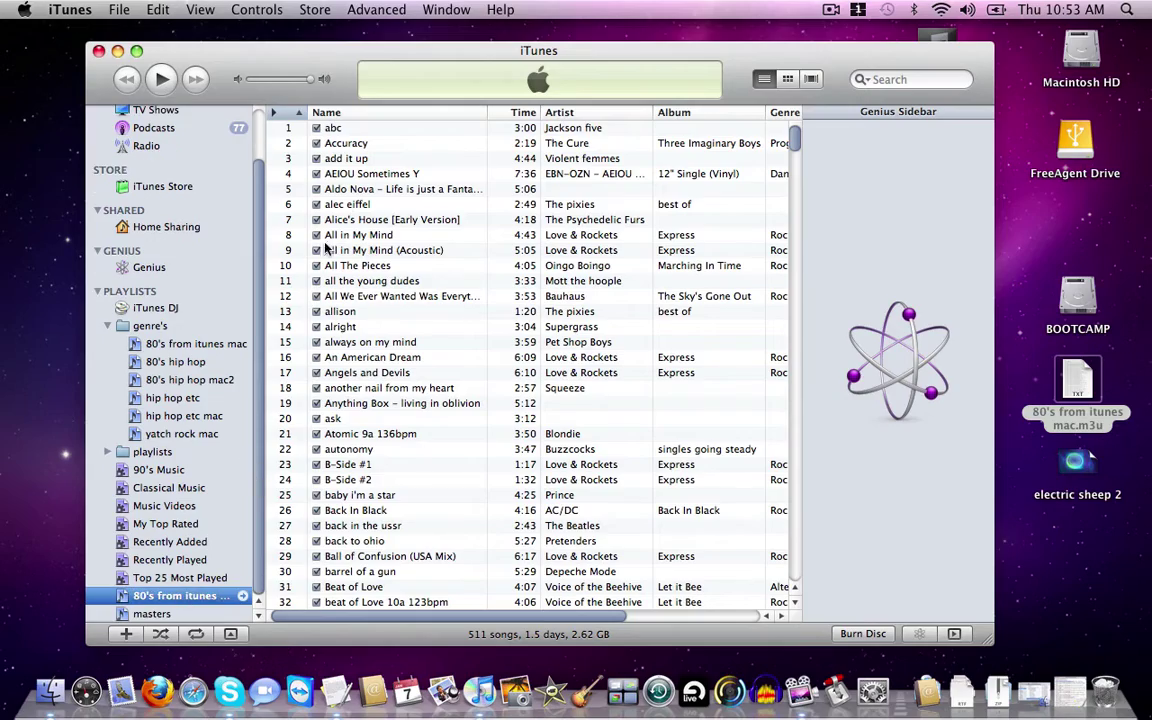
scroll(380, 220, down, 15)
scroll(405, 230, down, 20)
scroll(405, 230, up, 12)
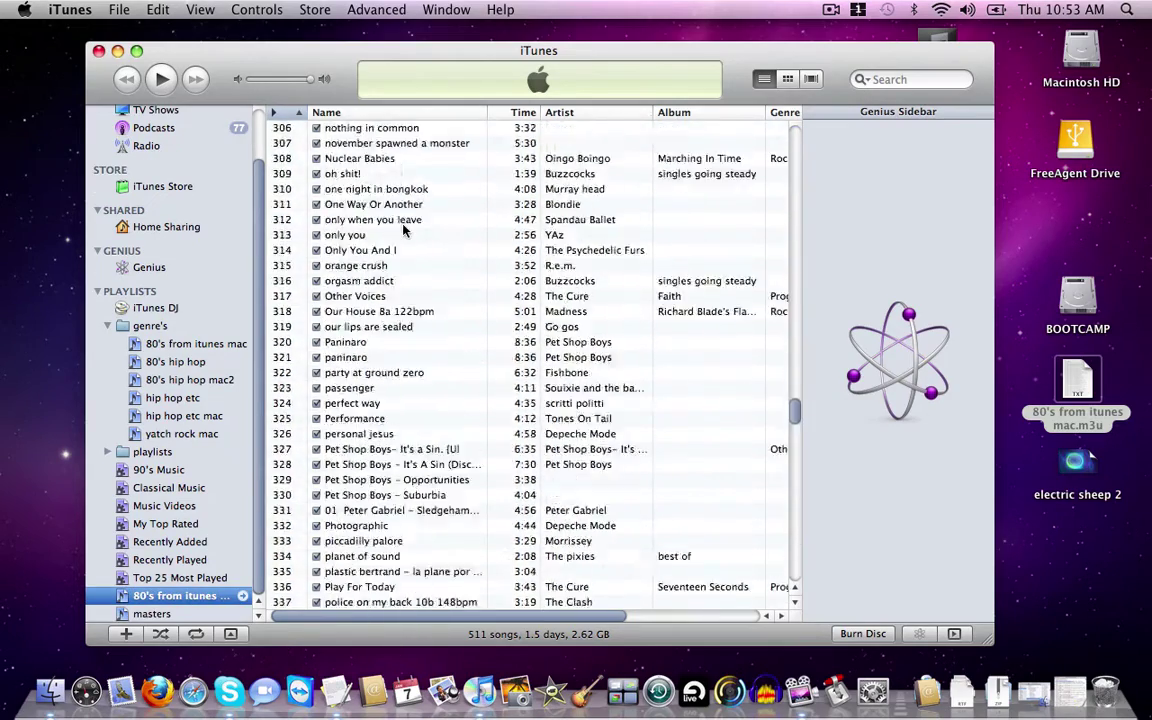
scroll(391, 187, up, 15)
scroll(391, 187, right, 4)
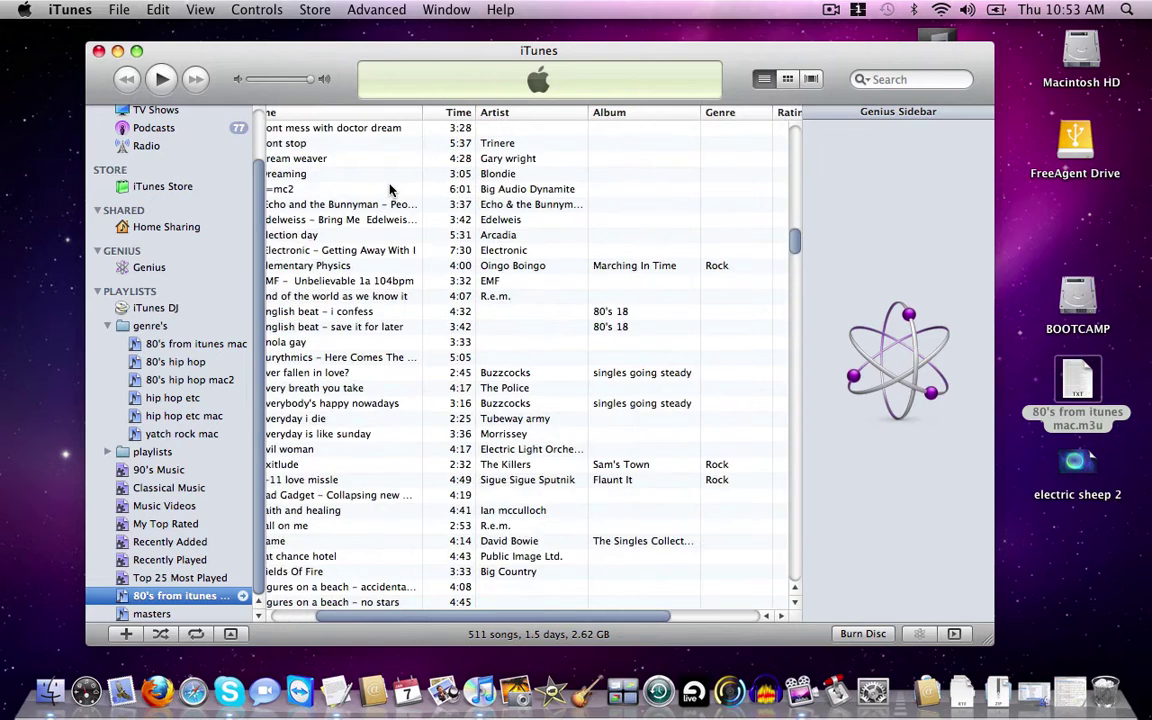
scroll(307, 185, left, 3)
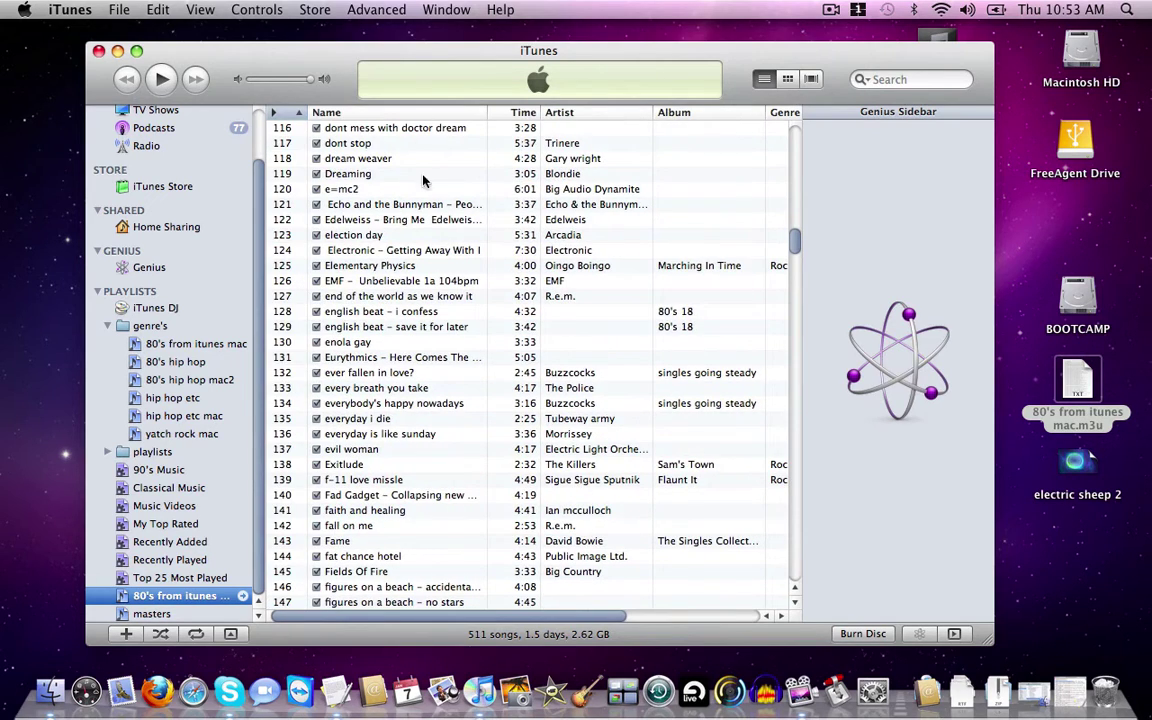
scroll(422, 181, up, 5)
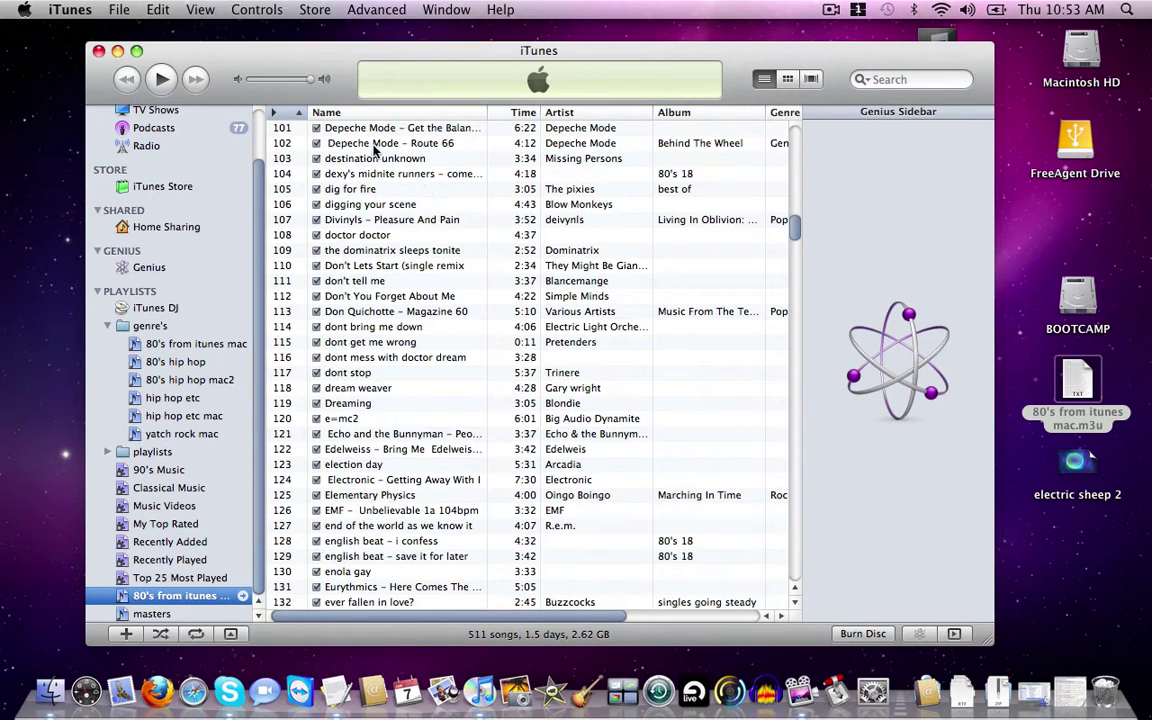
Test-play the track Depeche Mode - Get the Balance Right 2 from the imported playlist, and pause playback
click(369, 130)
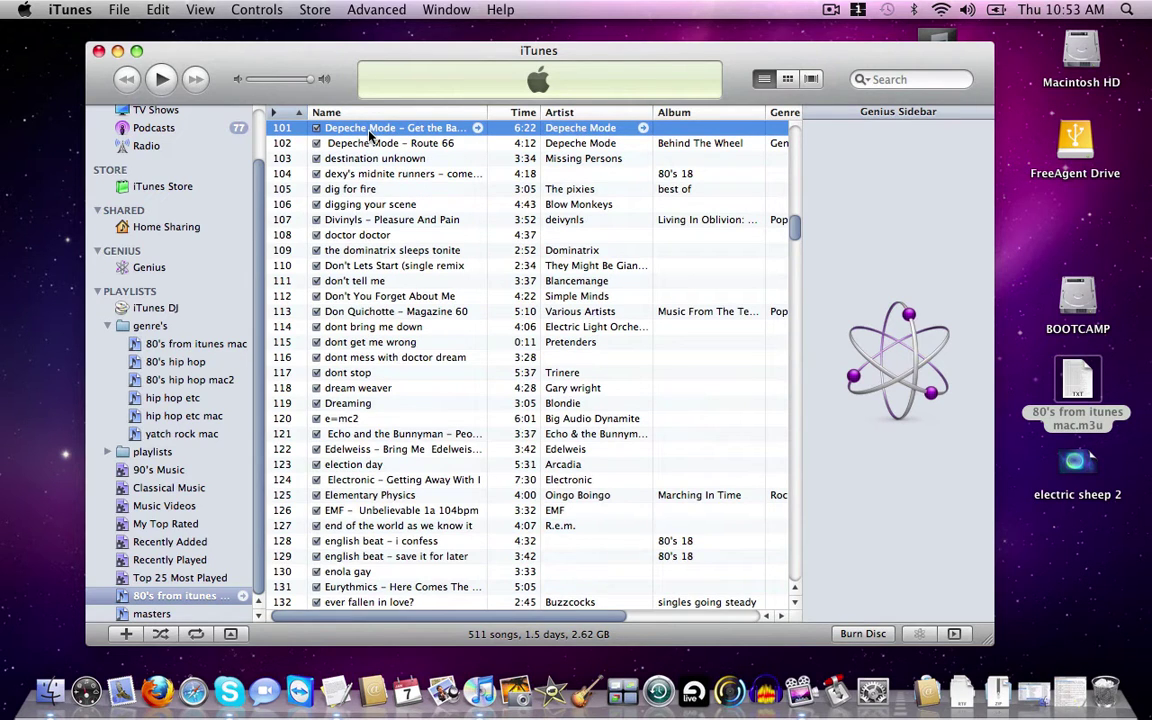
double_click(369, 130)
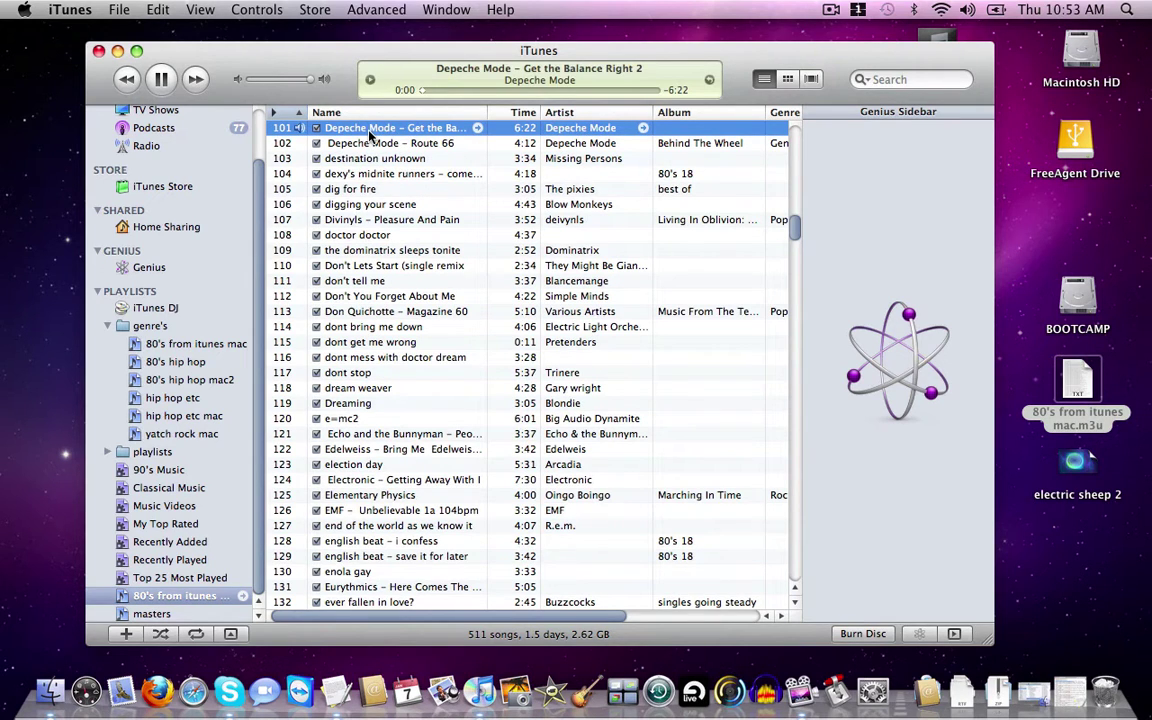
click(161, 79)
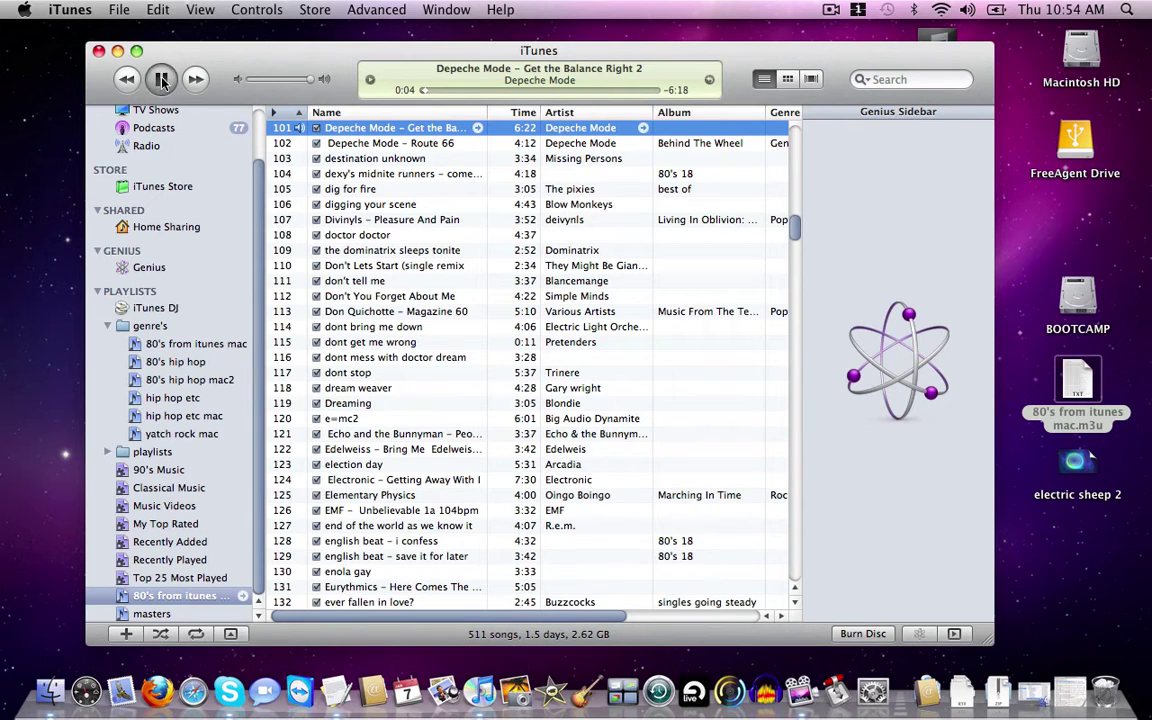
click(453, 222)
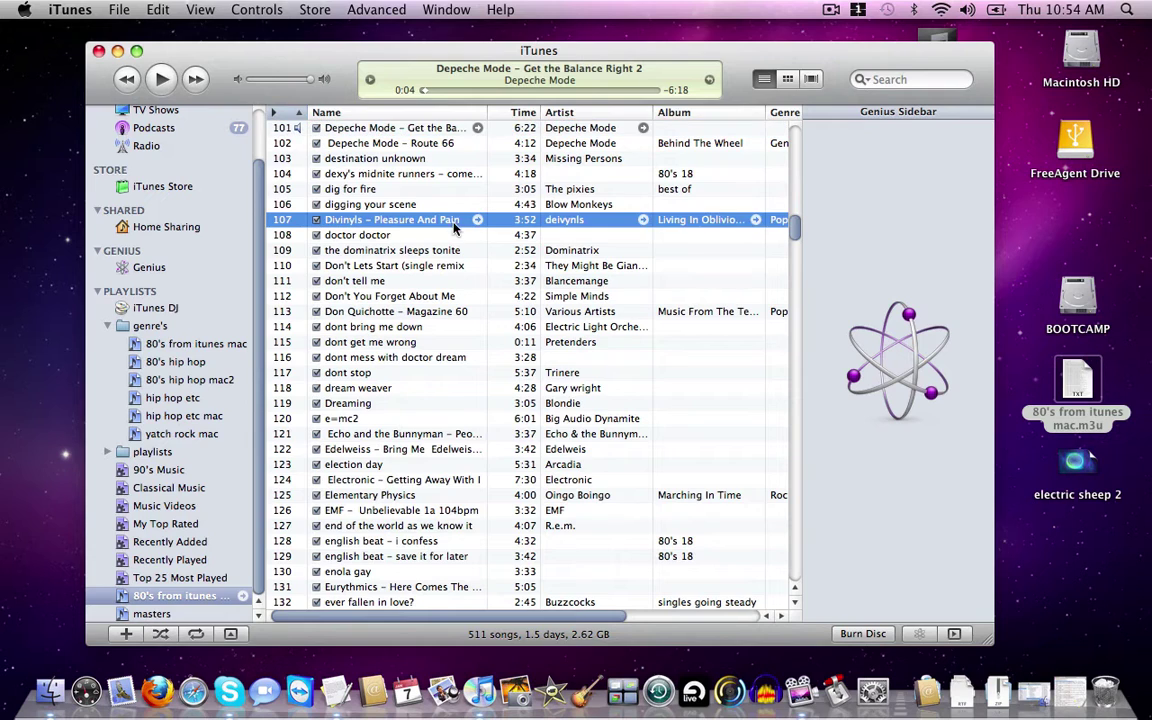